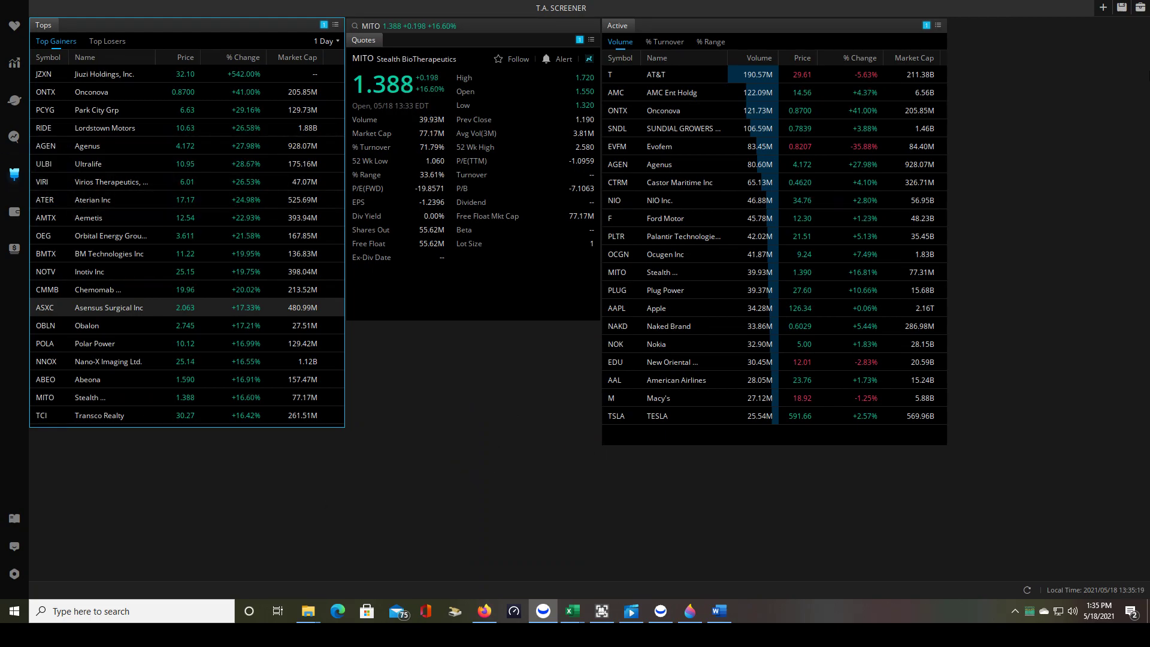
# Create a blank layout and add the Top Gainers & Losers, Most Active and Quote widgets.
pyautogui.click(1103, 9)
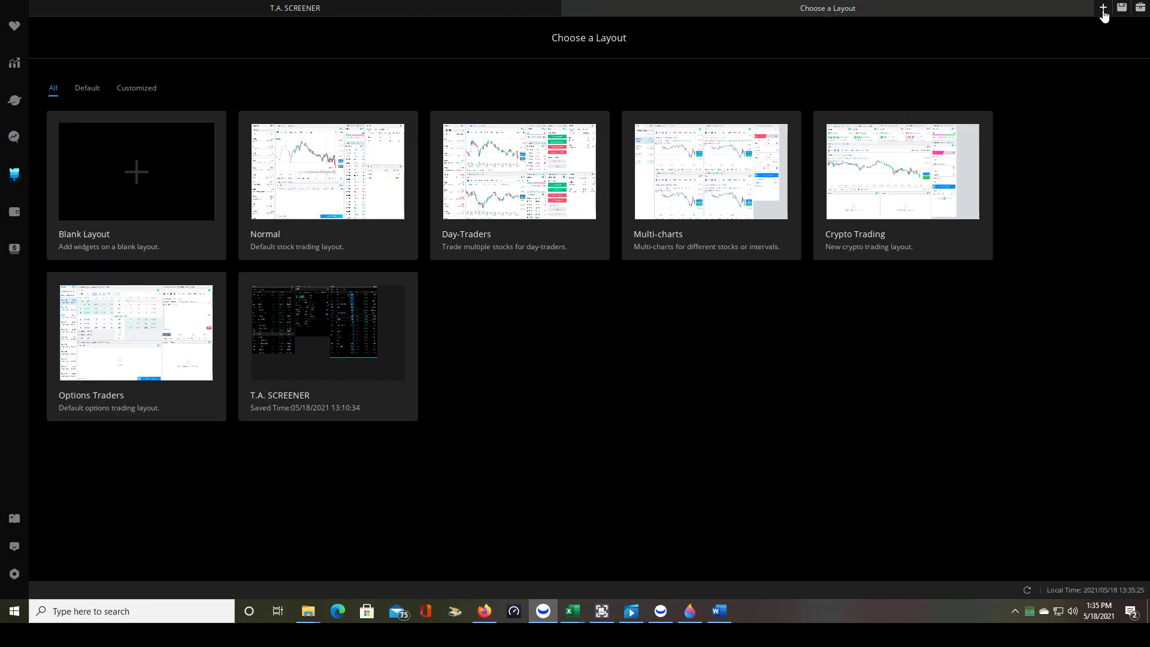
pyautogui.click(152, 172)
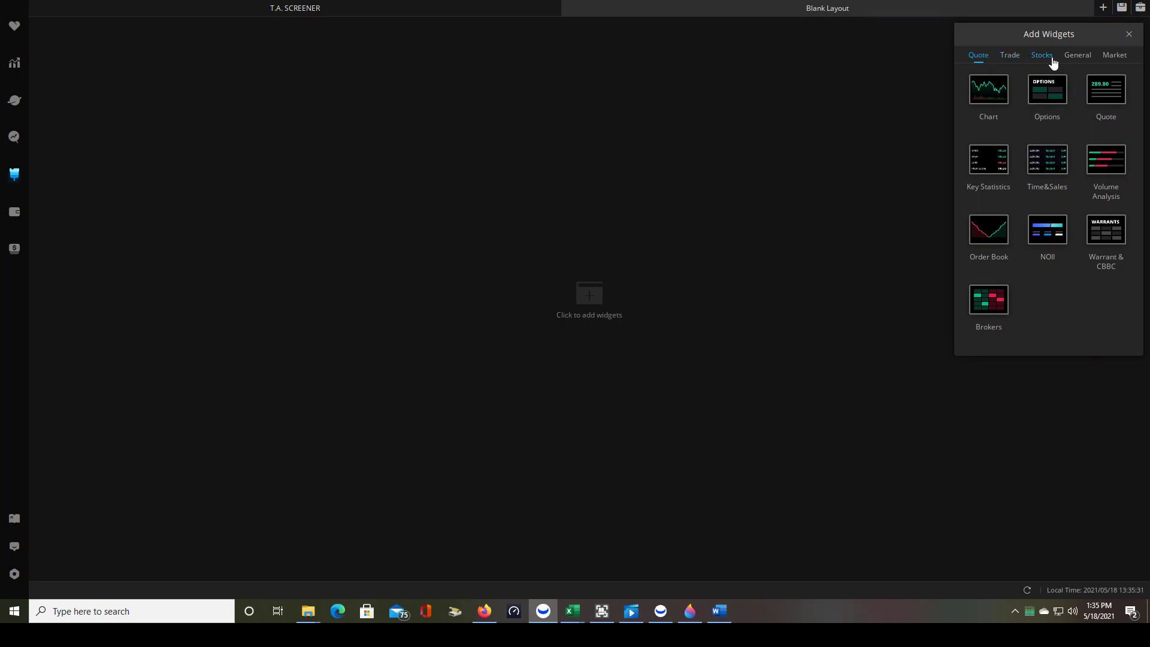
pyautogui.click(1117, 58)
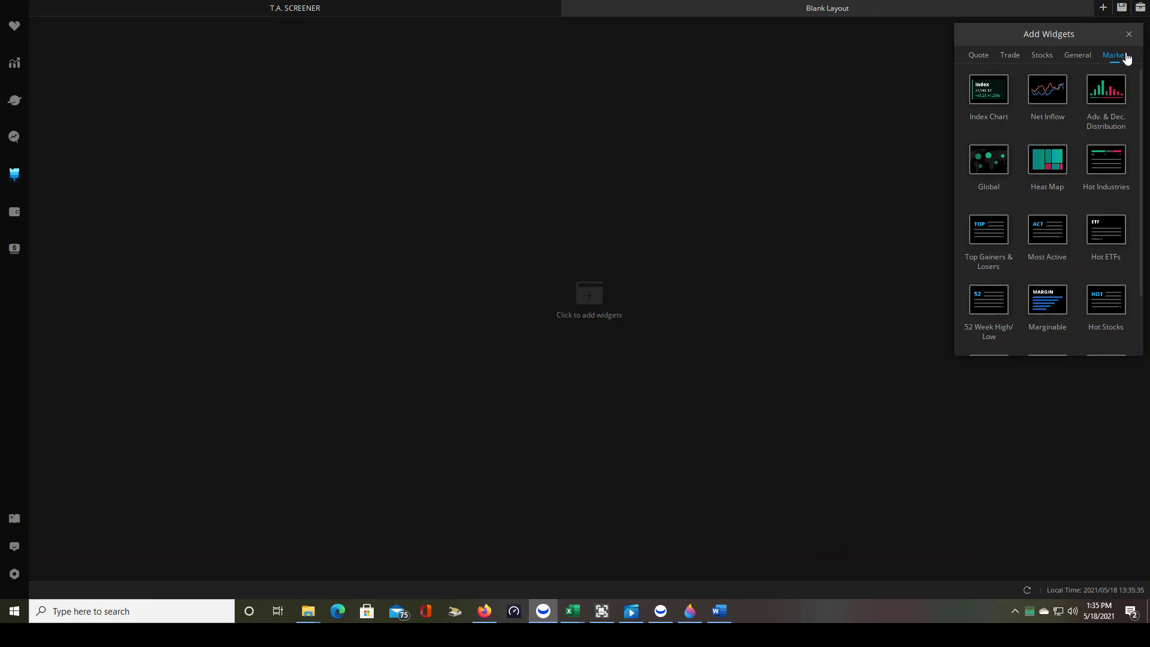
pyautogui.click(994, 243)
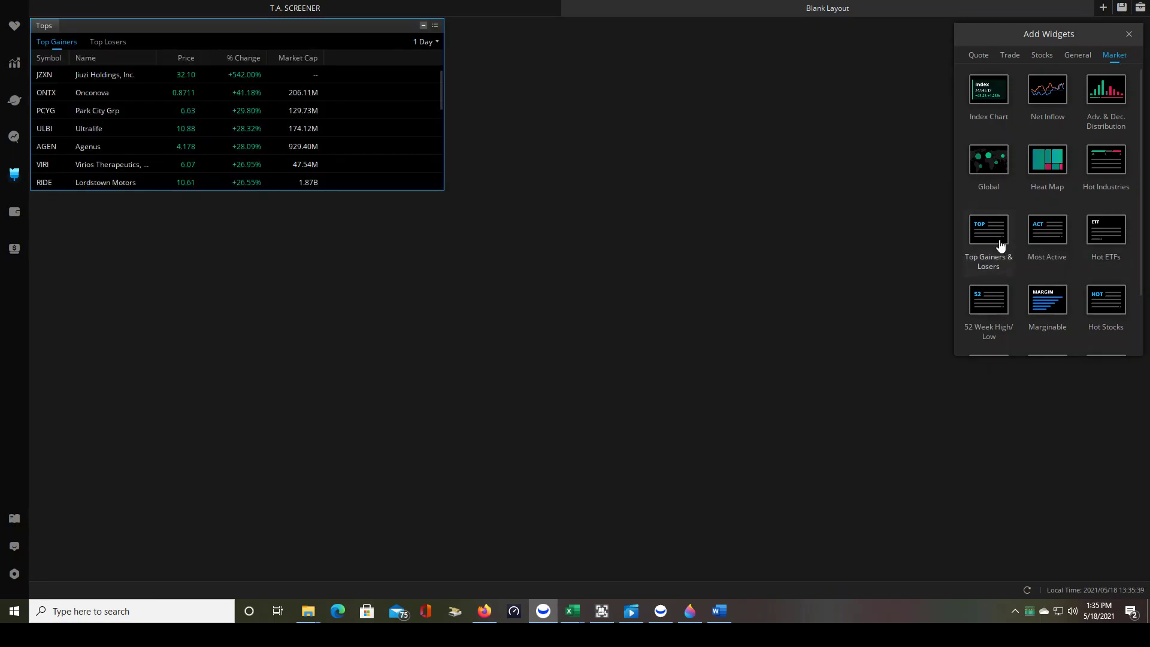
pyautogui.click(1054, 240)
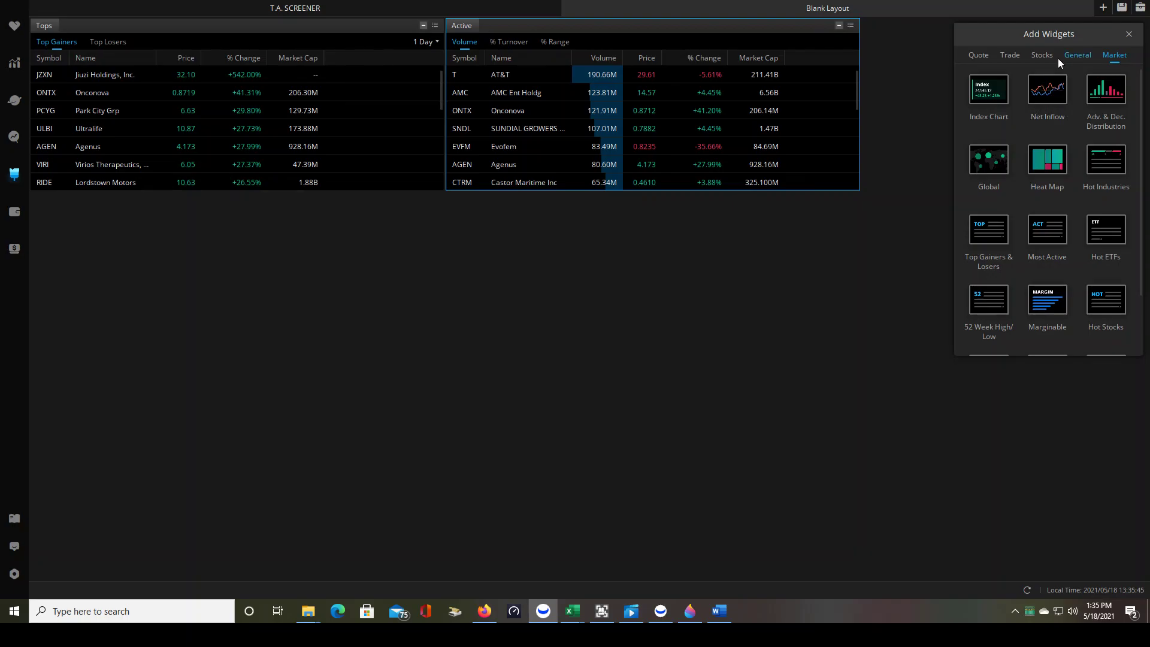
pyautogui.click(987, 57)
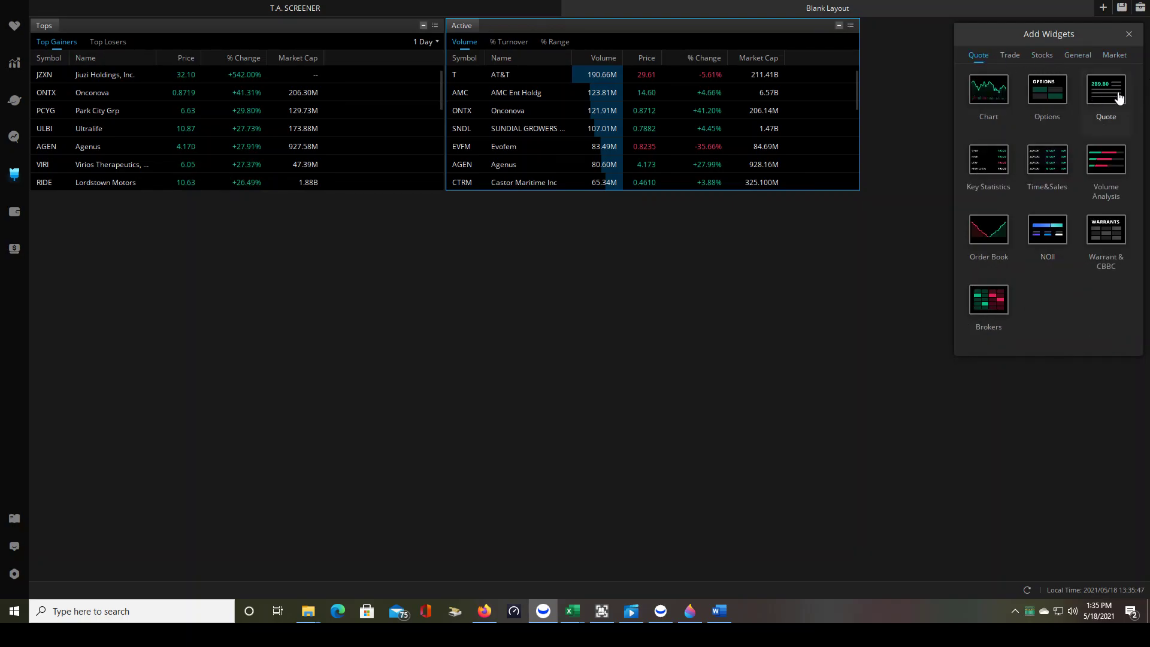
pyautogui.click(1118, 97)
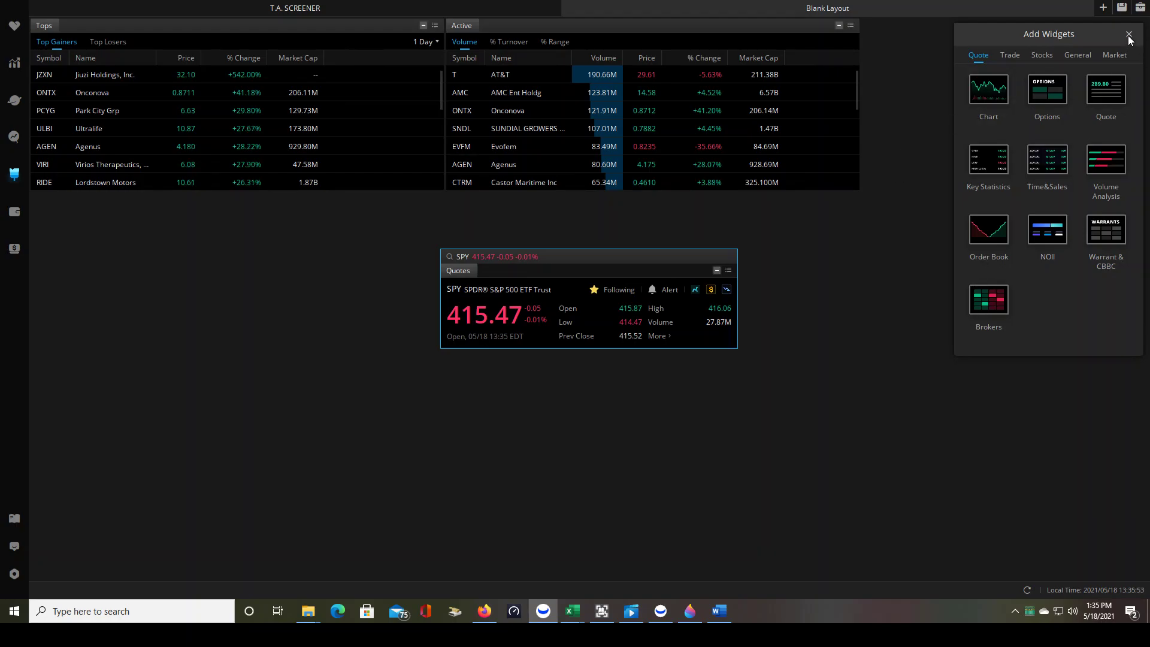
pyautogui.click(125, 94)
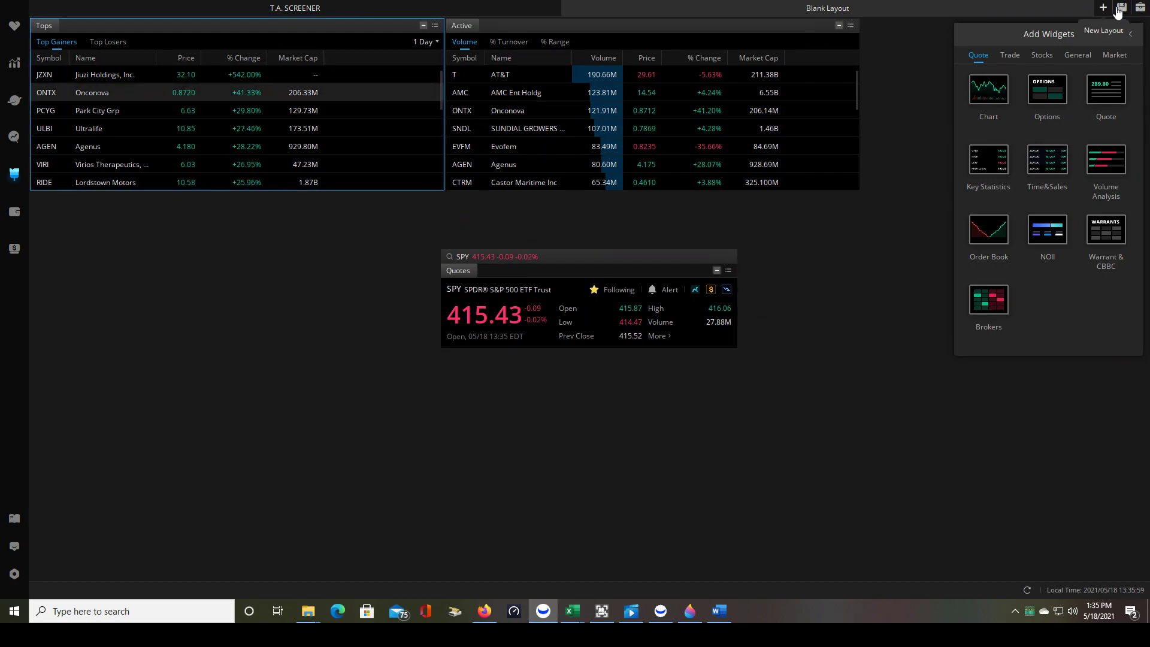
# Close the widget panel and put Top Gainers and Most Active in link group 1.
pyautogui.click(1128, 35)
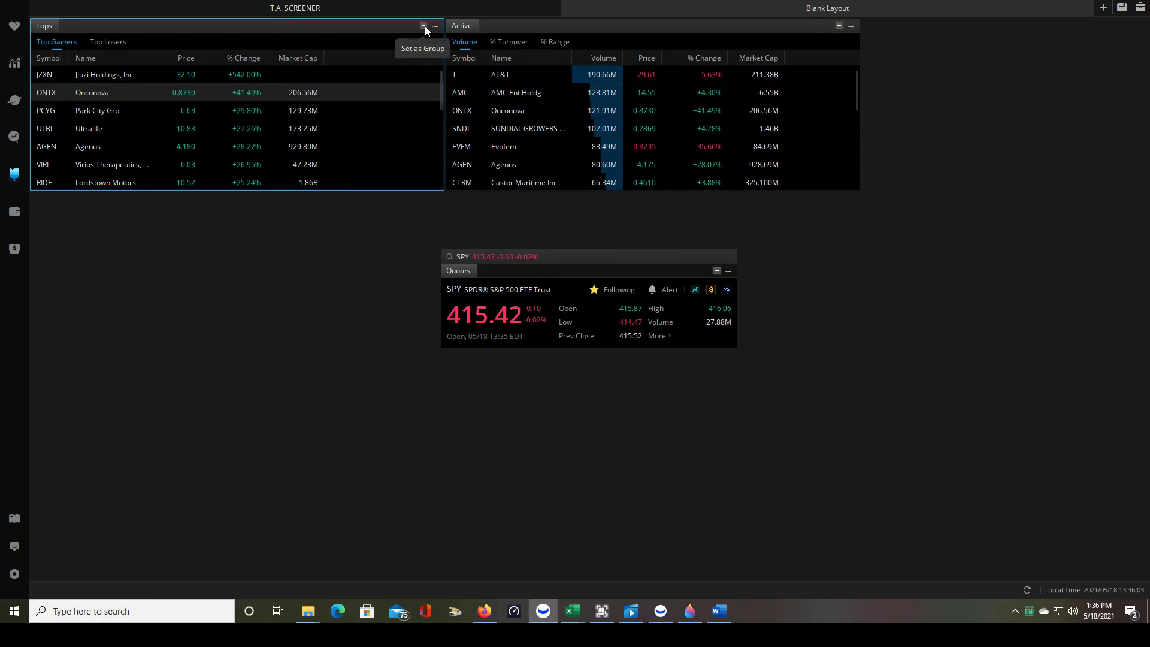
pyautogui.click(423, 26)
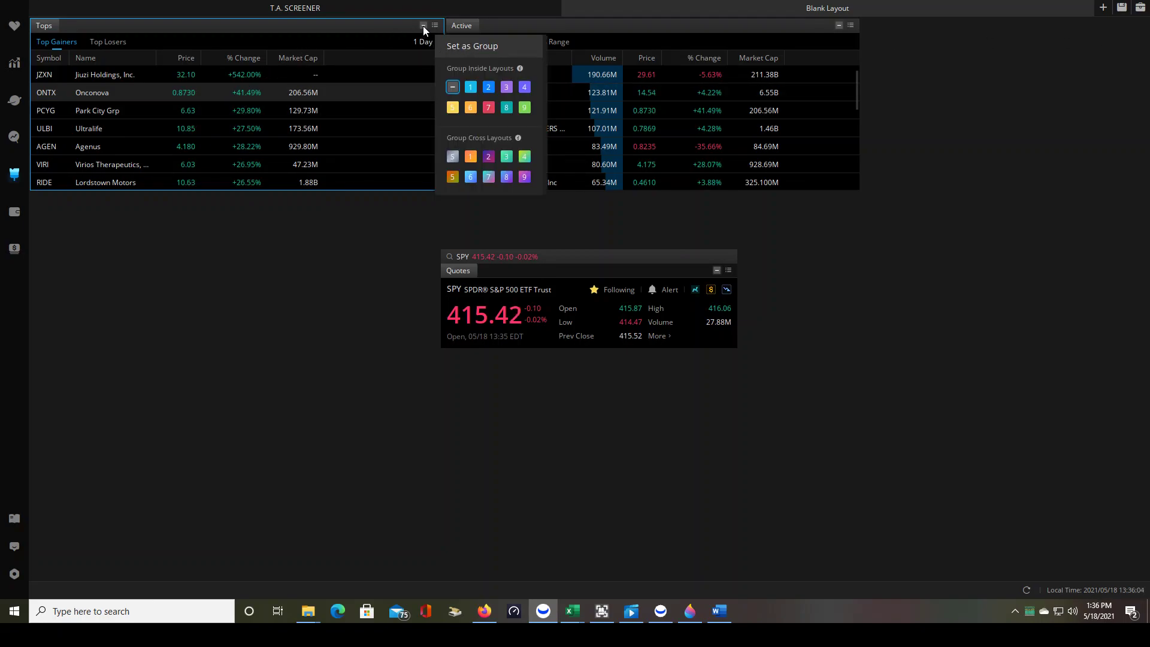
pyautogui.click(471, 92)
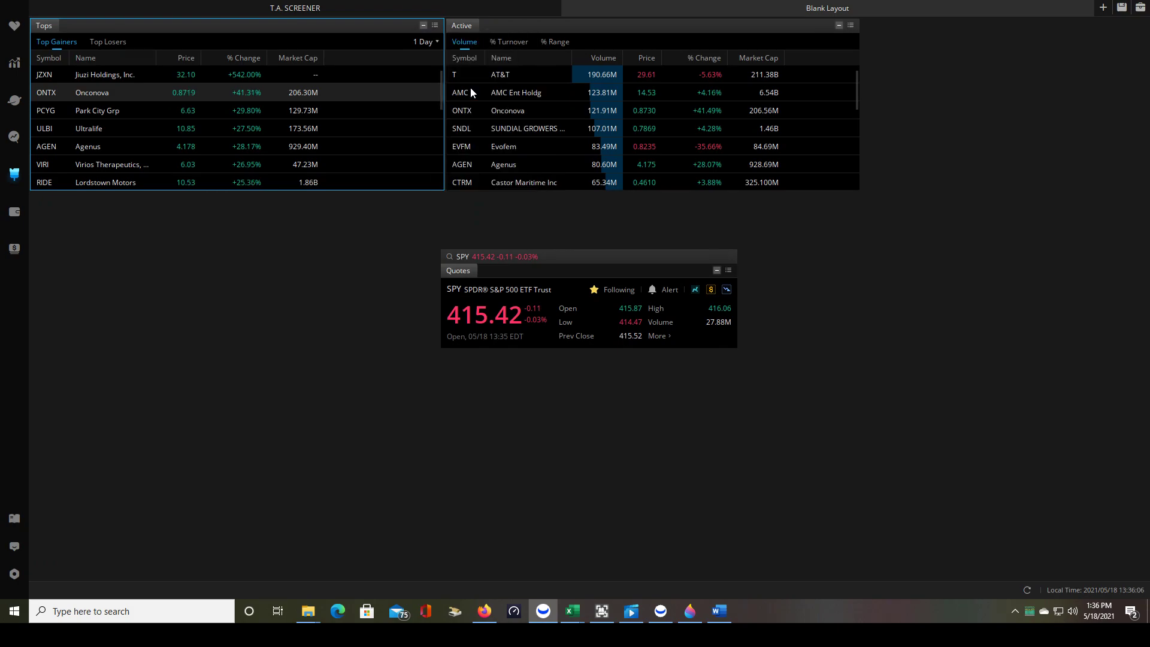
pyautogui.click(838, 25)
pyautogui.click(886, 87)
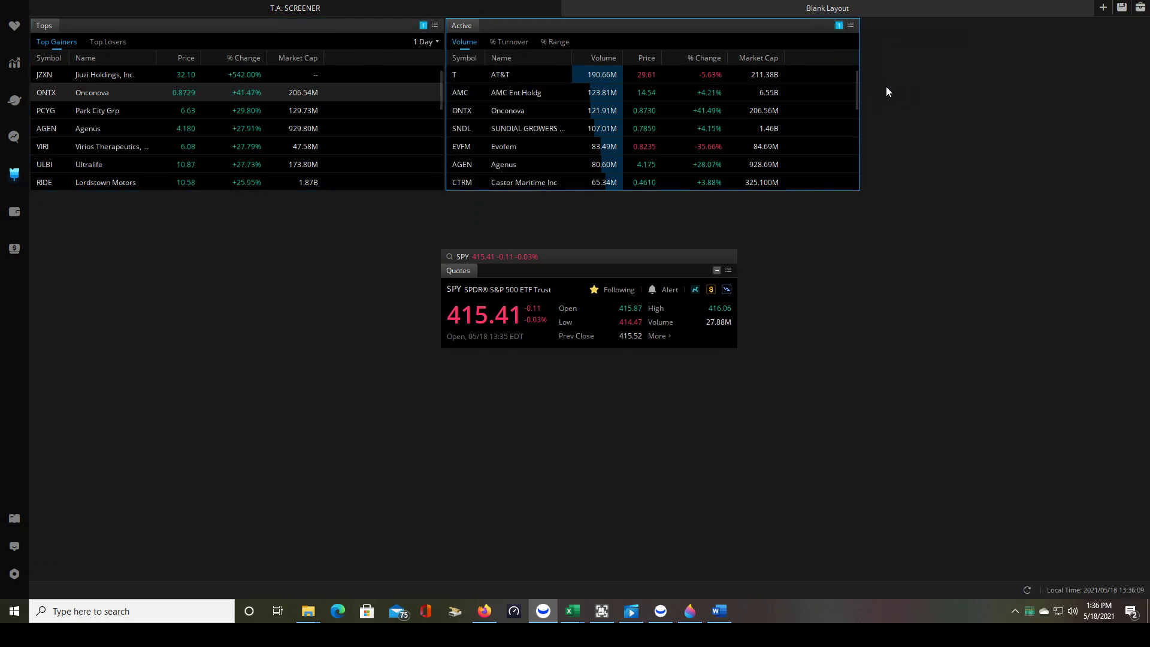
# Assign Quotes to group 1 and check that it follows picks of PCYG and SNDL.
pyautogui.click(717, 273)
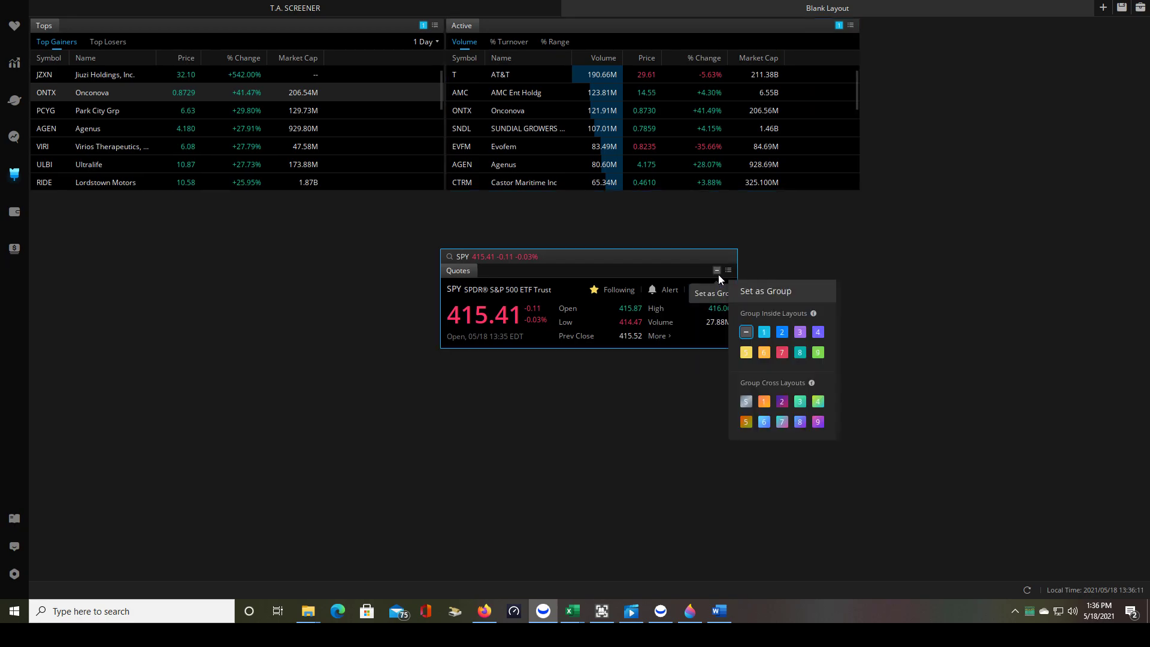
pyautogui.click(763, 332)
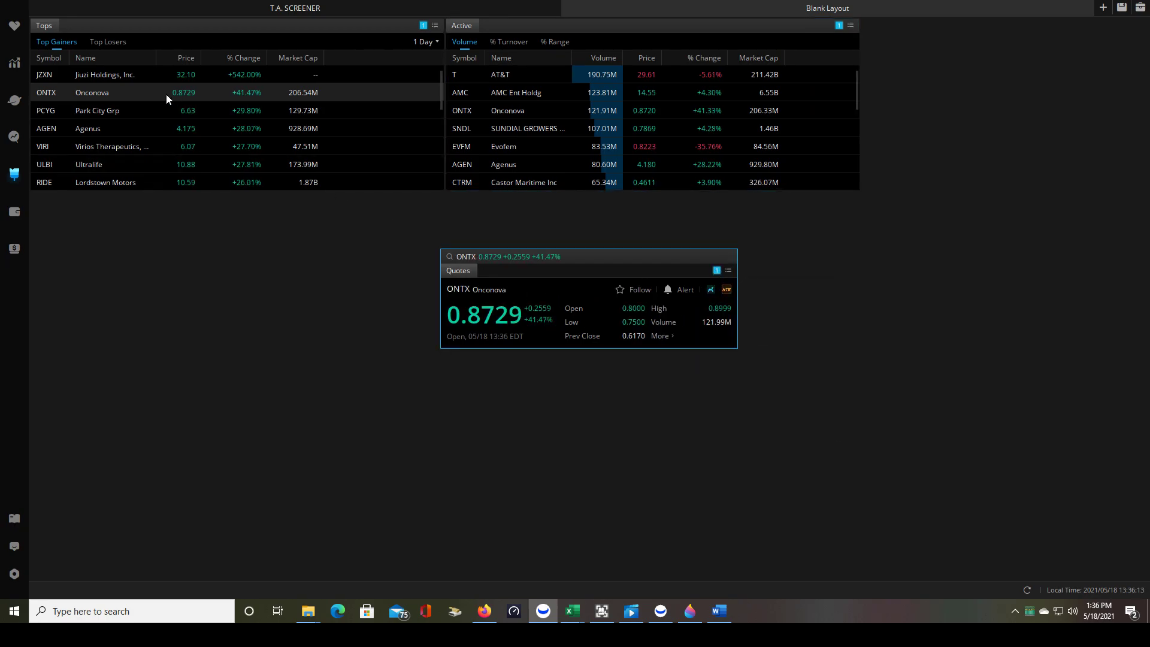
pyautogui.click(136, 110)
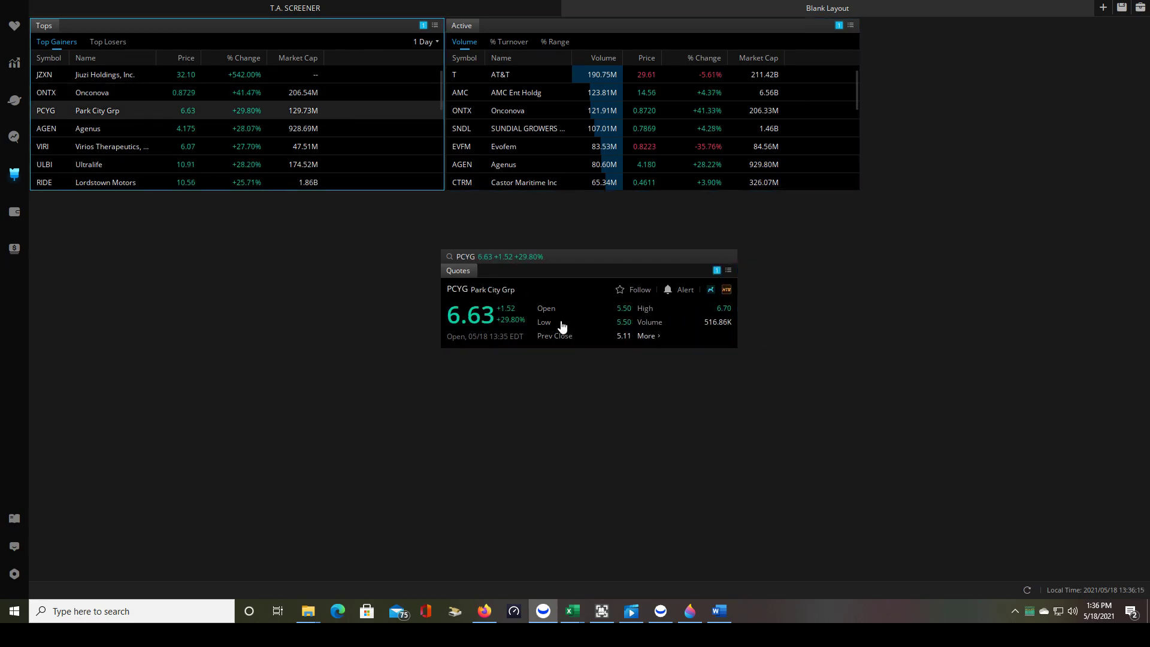
pyautogui.click(512, 128)
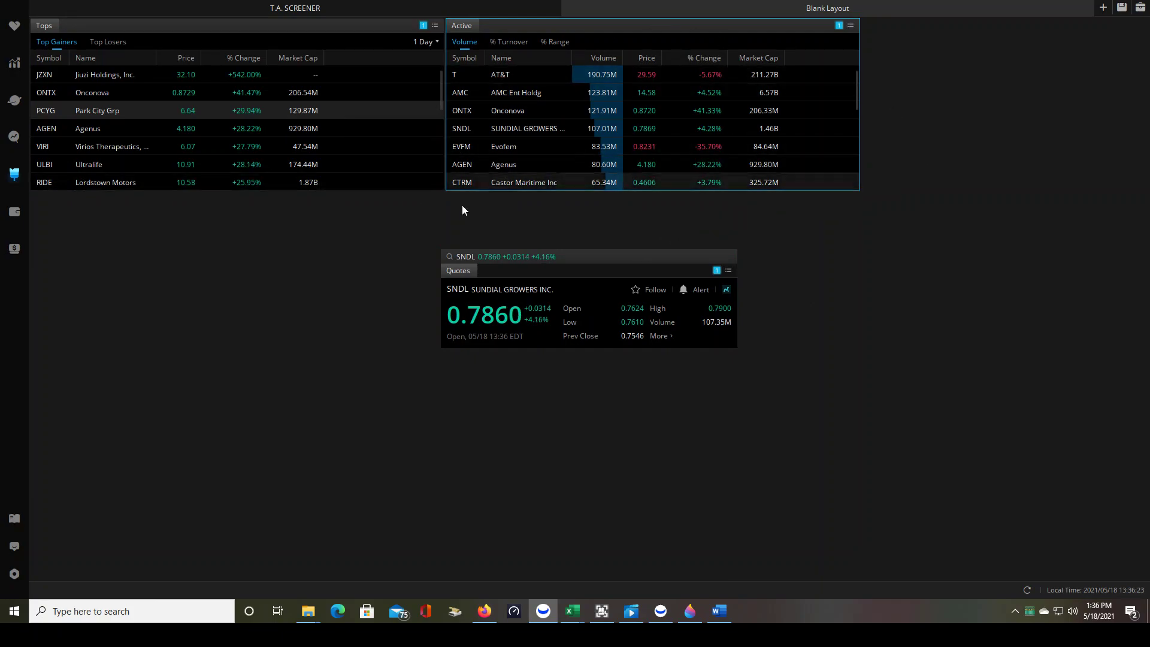
# Move Quotes to the lower right and stretch Top Gainers down to list about twenty gainers.
pyautogui.moveTo(587, 257); pyautogui.dragTo(815, 360)
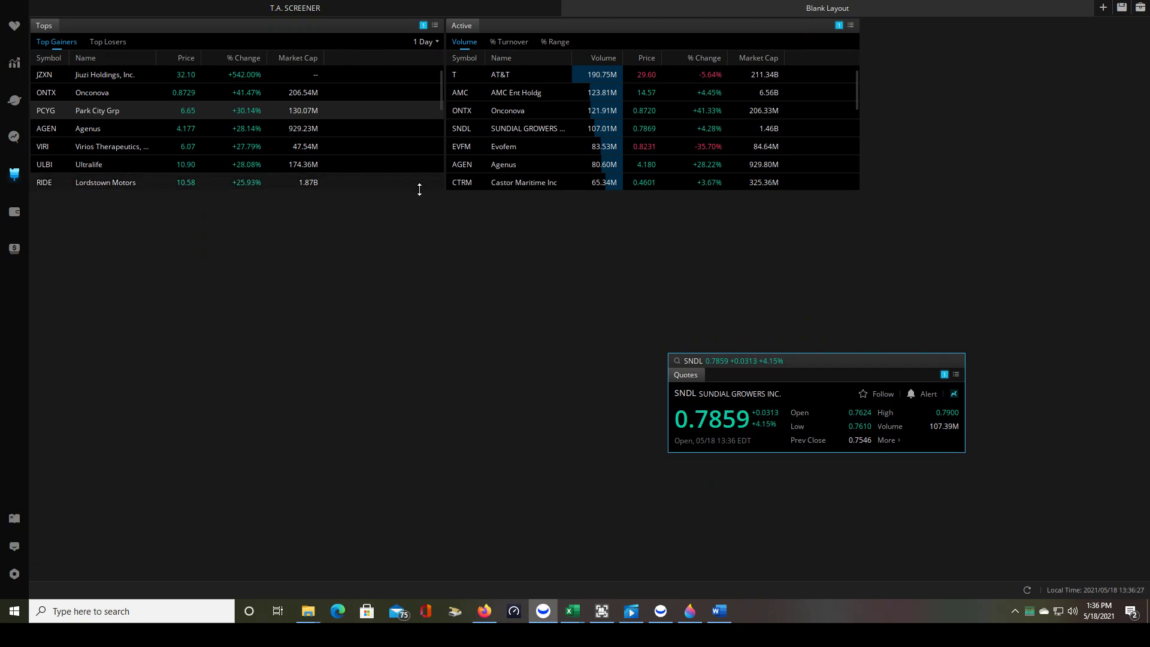
pyautogui.scroll(-5, 419, 189)
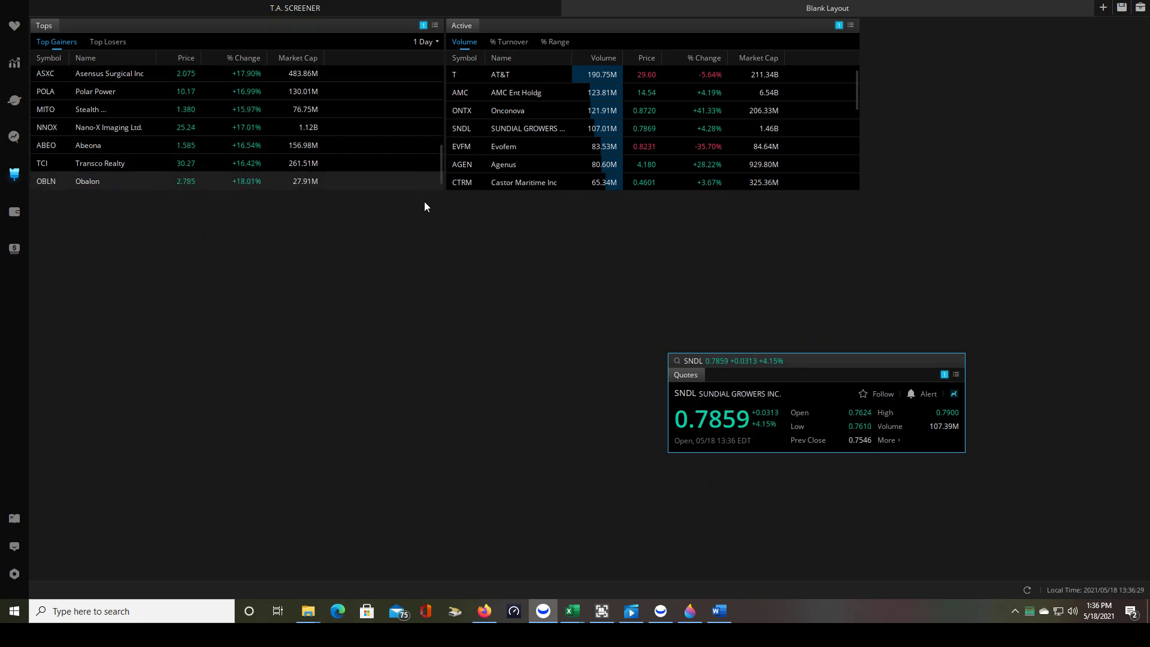
pyautogui.moveTo(427, 190); pyautogui.dragTo(404, 430)
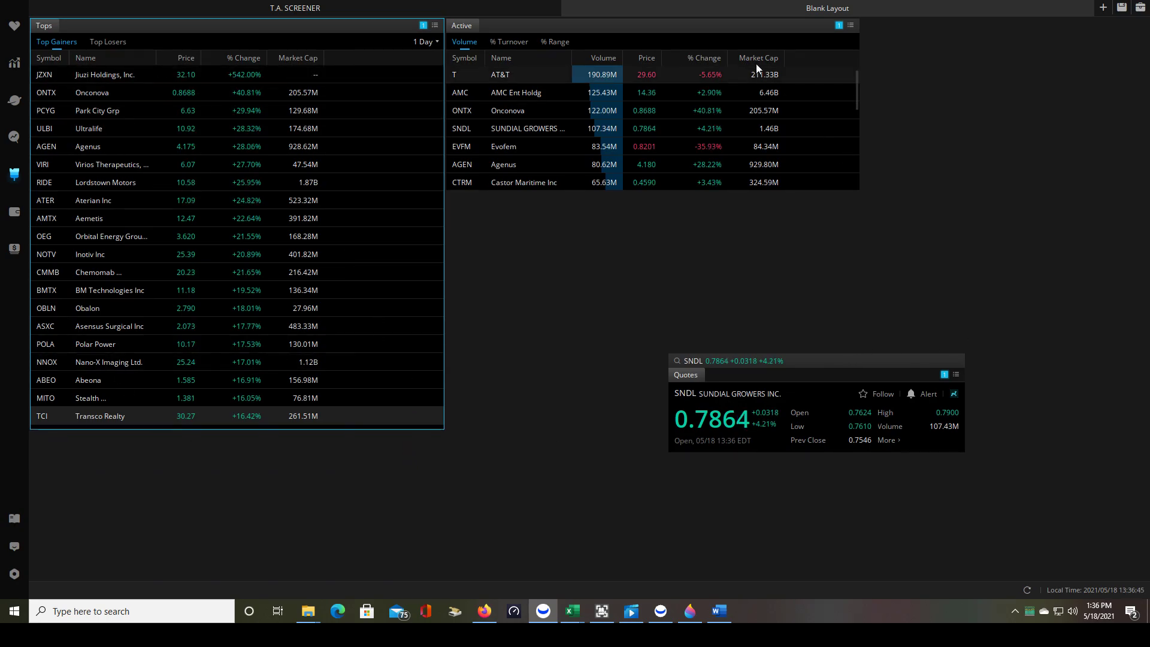
# Place Most Active top right and Quotes beside Top Gainers, sized to two columns with Free Float Mkt Cap visible.
pyautogui.moveTo(710, 27); pyautogui.dragTo(997, 53)
pyautogui.moveTo(878, 366); pyautogui.dragTo(647, 35)
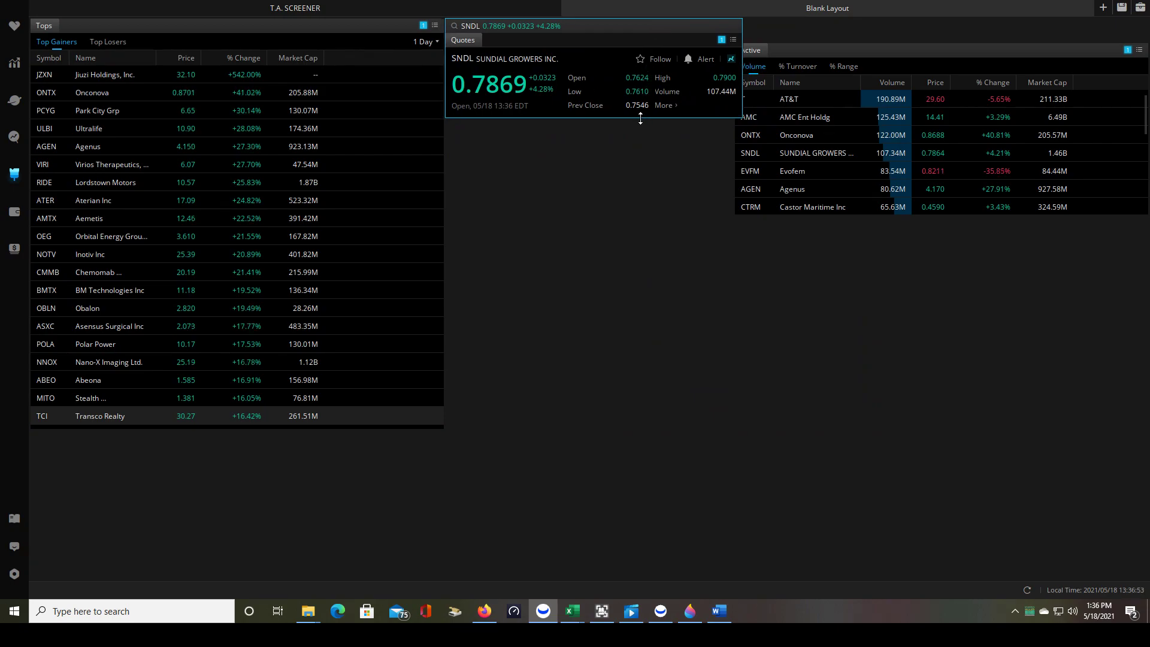
pyautogui.moveTo(640, 120); pyautogui.dragTo(611, 328)
pyautogui.moveTo(742, 254)
pyautogui.mouseDown()
pyautogui.moveTo(698, 259)
pyautogui.moveTo(728, 260)
pyautogui.mouseUp()
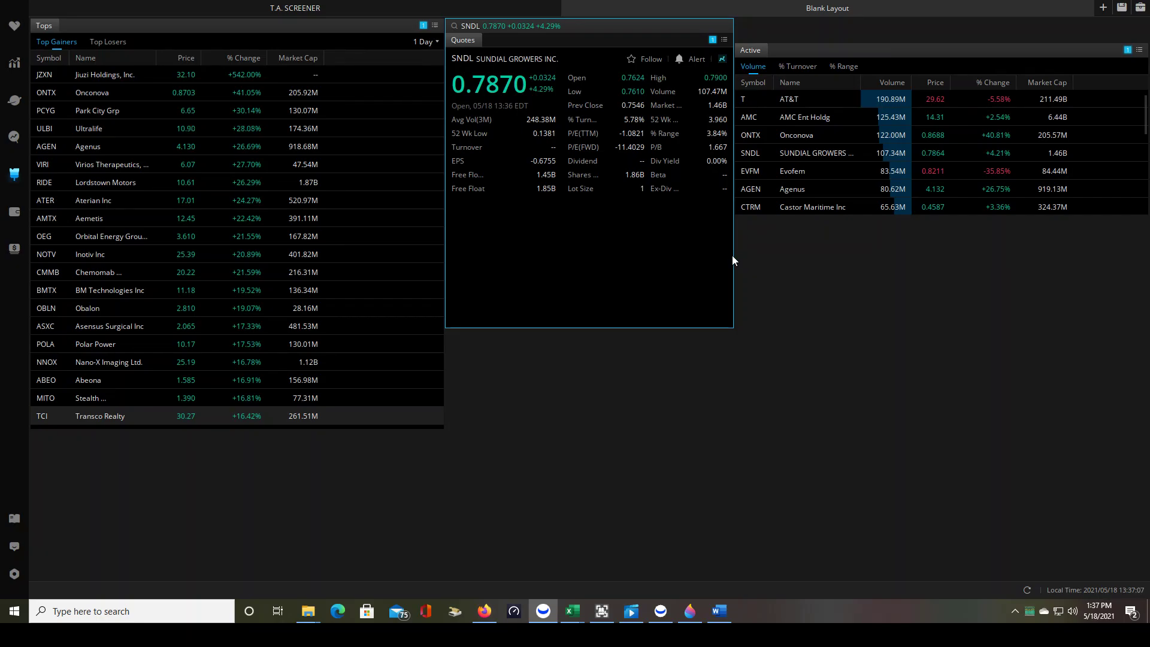
pyautogui.moveTo(732, 255); pyautogui.dragTo(702, 253)
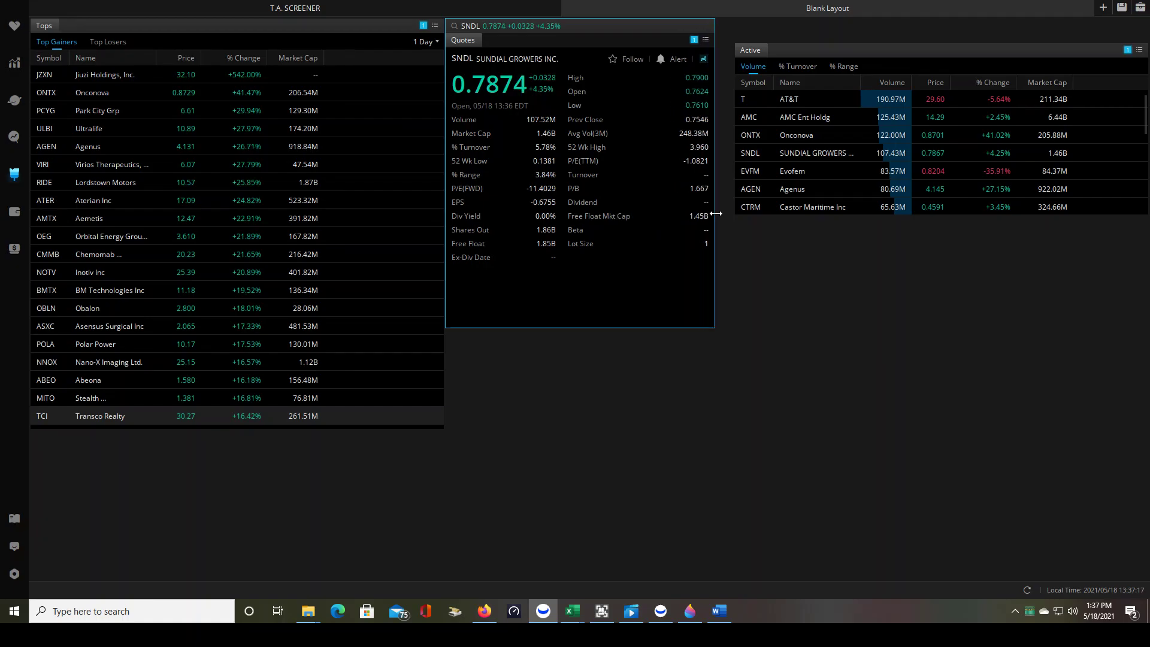
pyautogui.moveTo(700, 217); pyautogui.dragTo(715, 217)
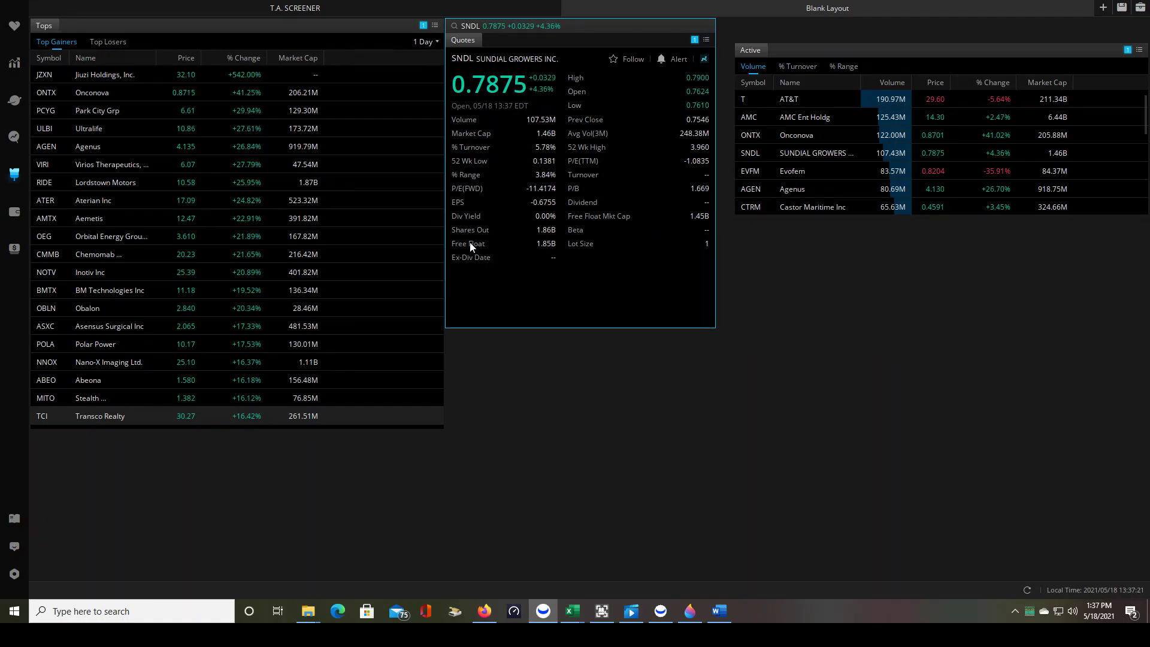
# Narrow Top Gainers, butt Quotes and Most Active against it, and size Most Active to list through TSLA.
pyautogui.moveTo(941, 48); pyautogui.dragTo(923, 26)
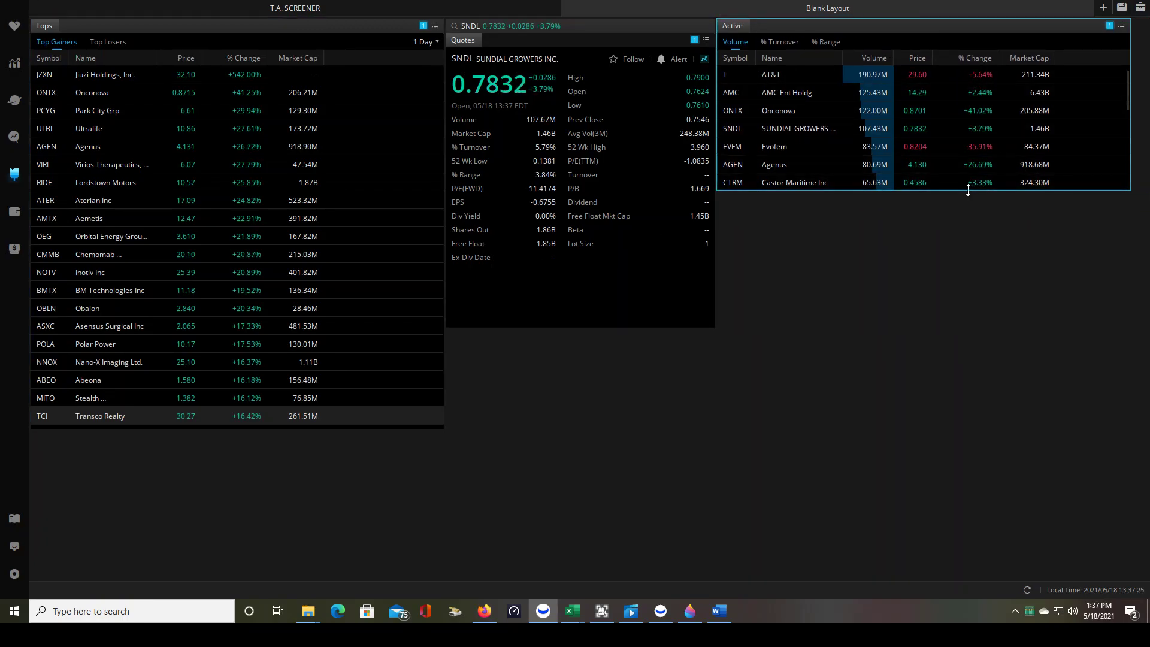
pyautogui.moveTo(968, 190); pyautogui.dragTo(952, 351)
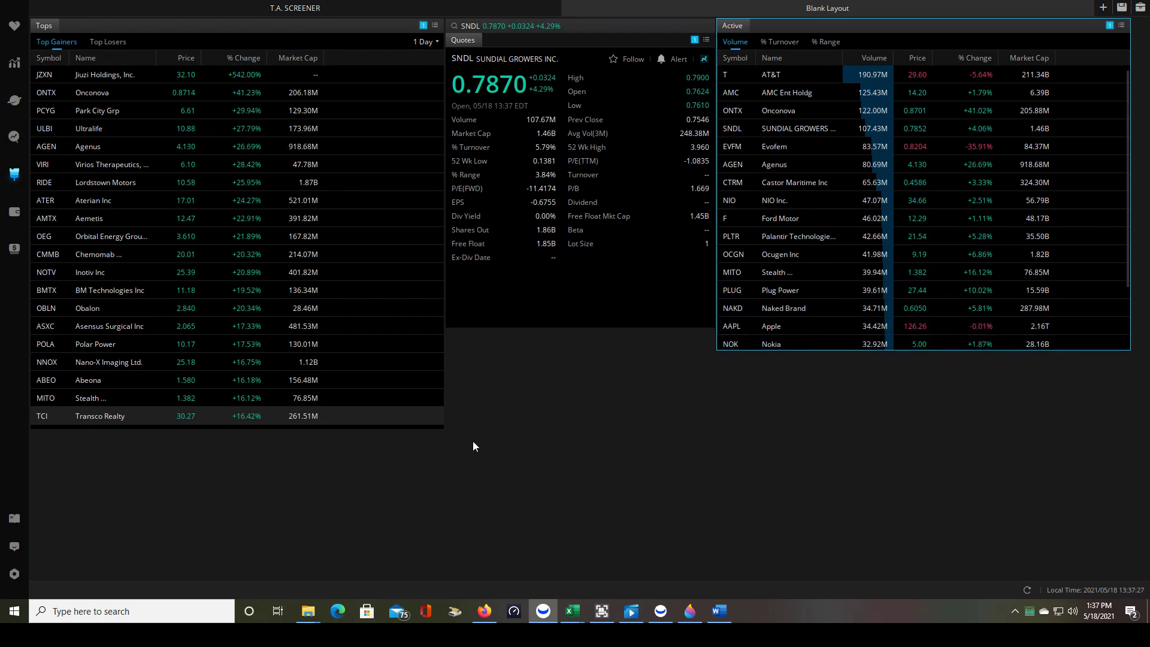
pyautogui.moveTo(445, 348); pyautogui.dragTo(330, 346)
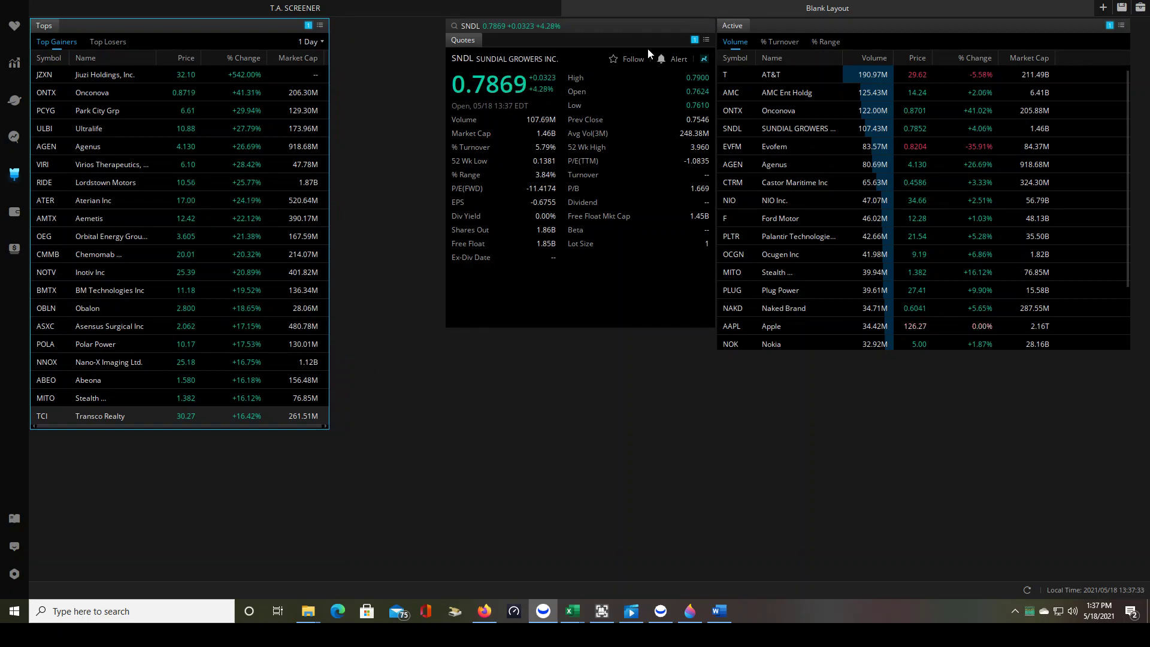
pyautogui.moveTo(644, 27); pyautogui.dragTo(520, 34)
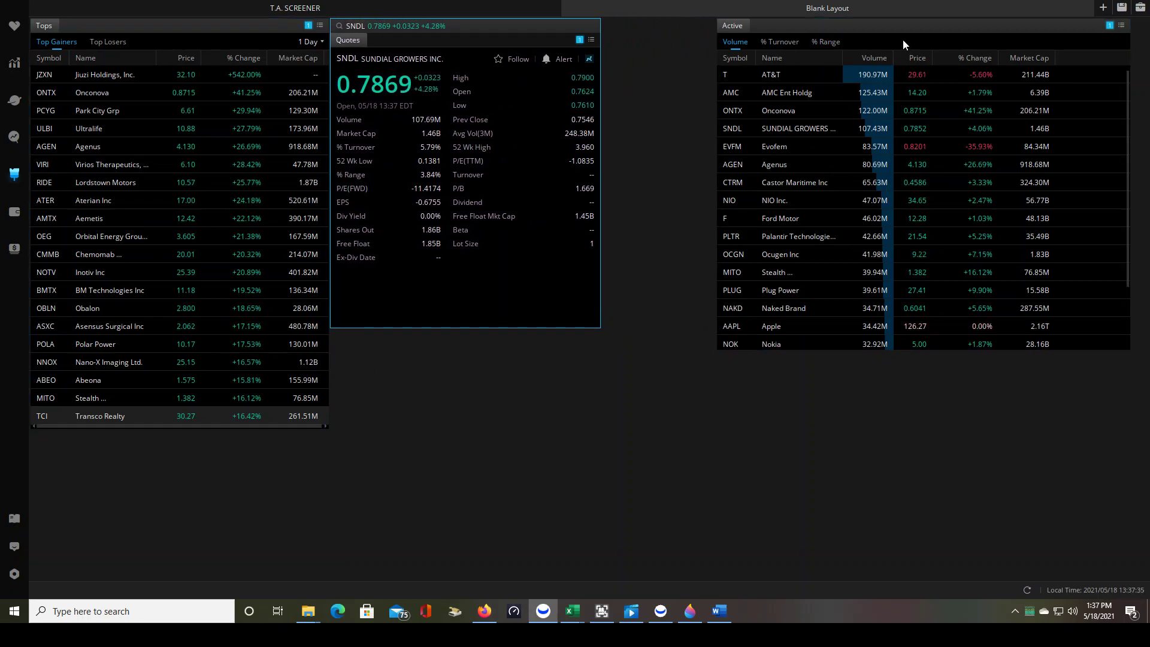
pyautogui.moveTo(935, 25); pyautogui.dragTo(836, 28)
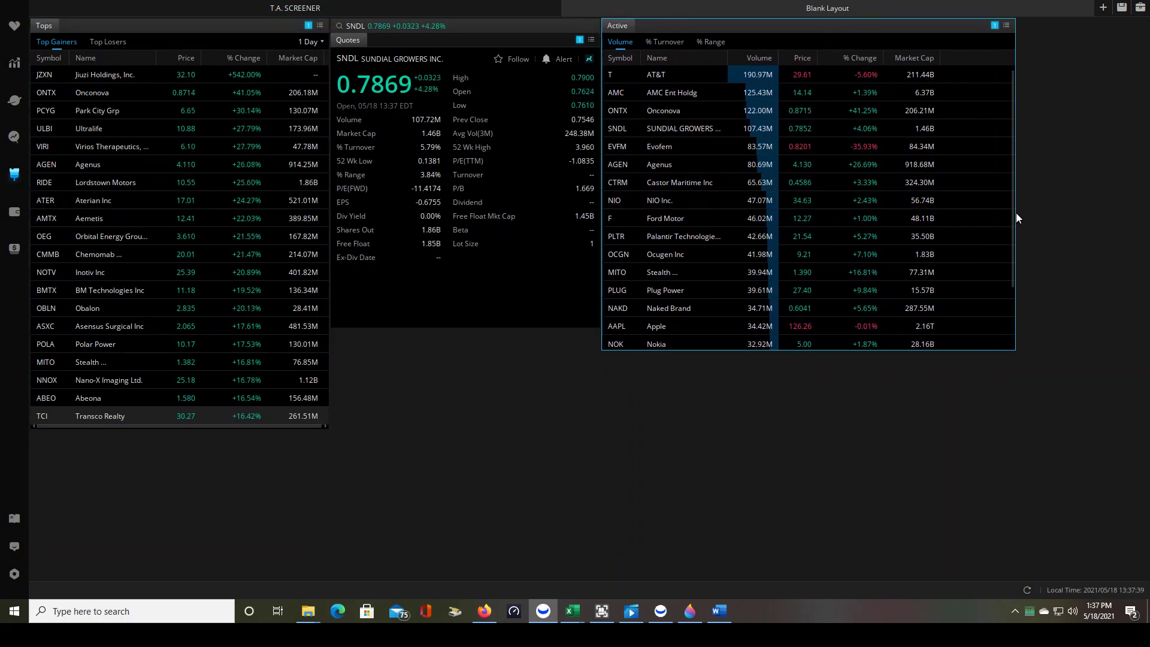
pyautogui.moveTo(1015, 214); pyautogui.dragTo(964, 214)
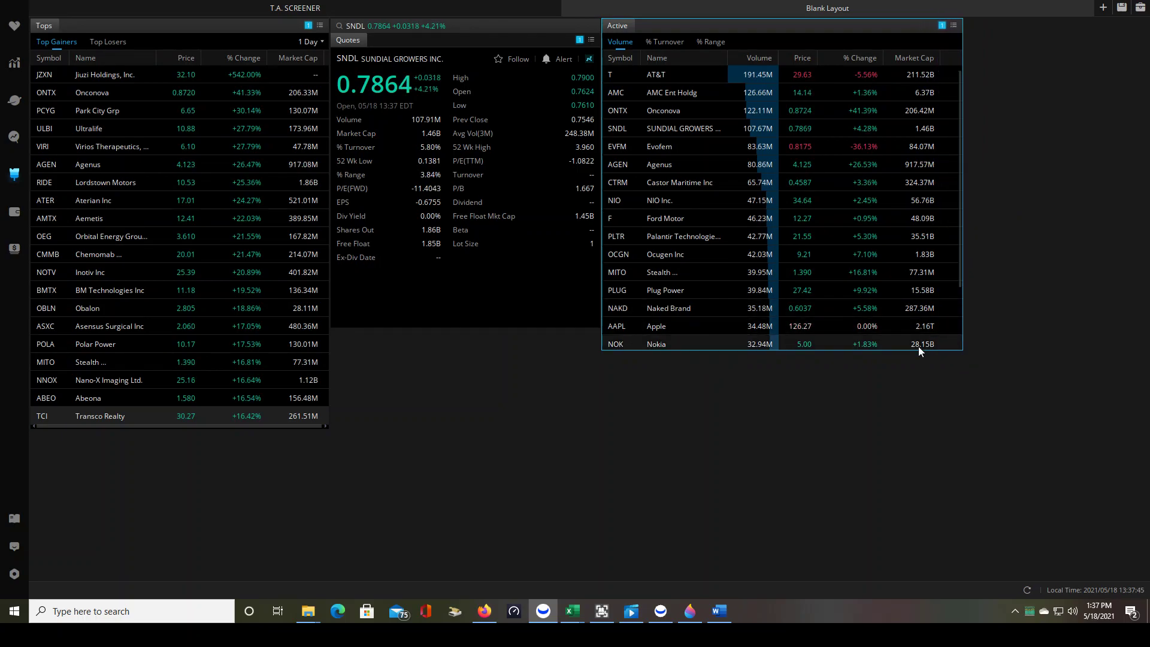
pyautogui.moveTo(920, 351); pyautogui.dragTo(924, 437)
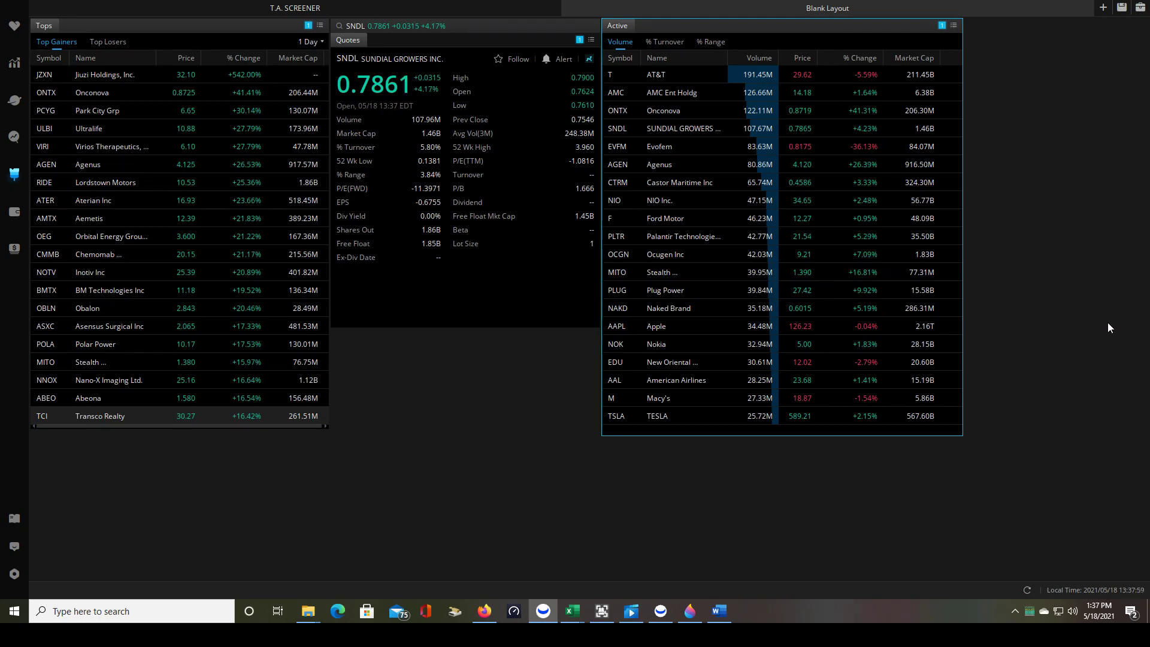
# Switch to the Word document listing the Top Gainer, low float and Top Volume criteria.
pyautogui.click(720, 611)
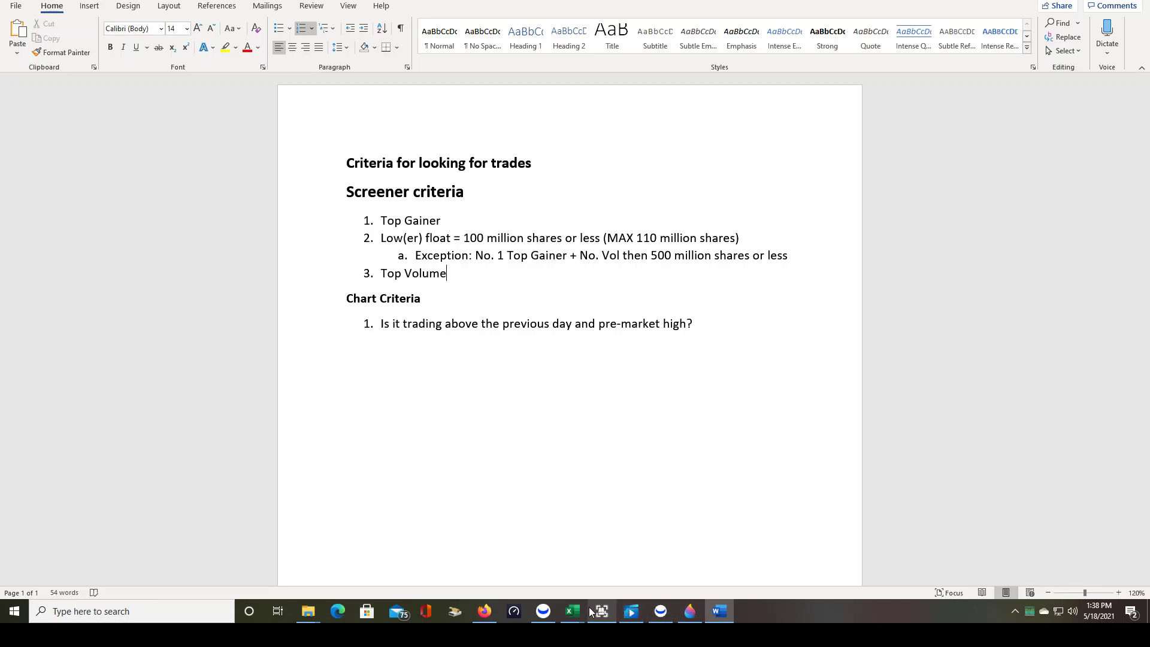
# Switch from Word back to the Webull screener window.
pyautogui.click(543, 611)
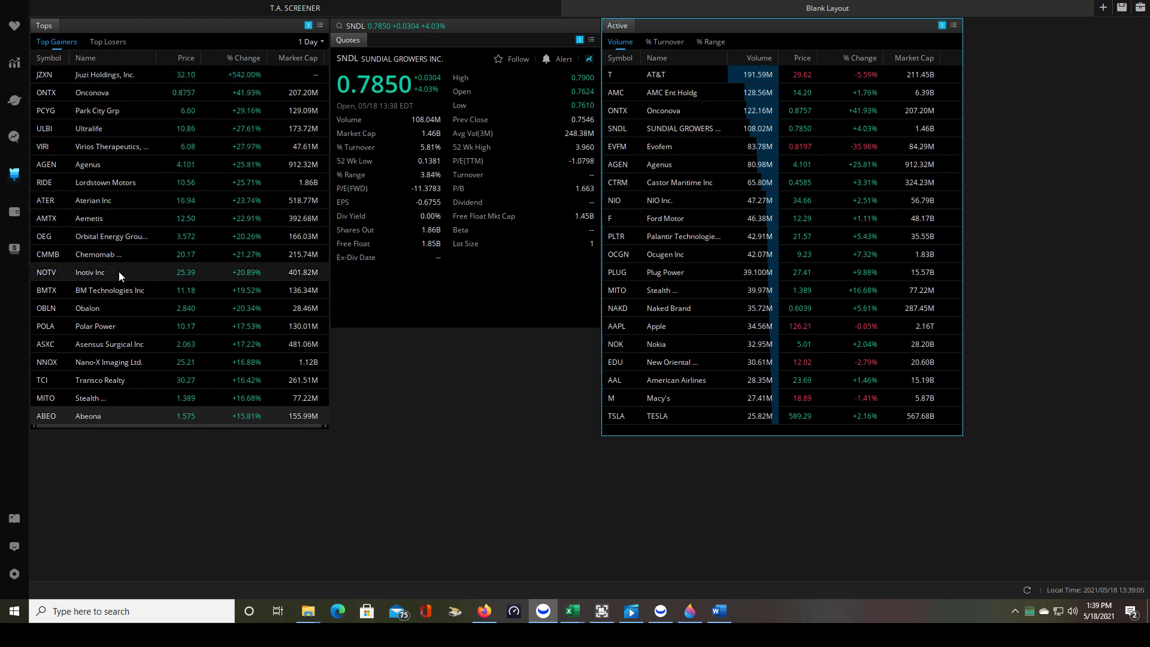
# Pick MITO, then JZXN, then MITO again so the linked quote shows MITO at 1.380.
pyautogui.click(110, 399)
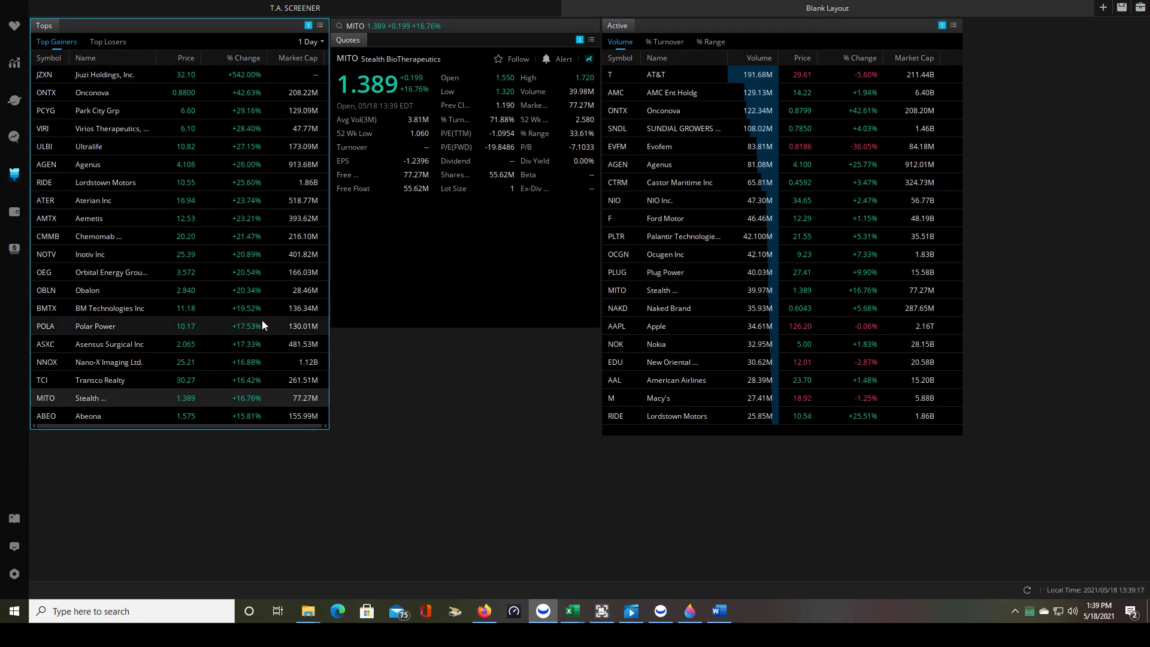
pyautogui.click(129, 77)
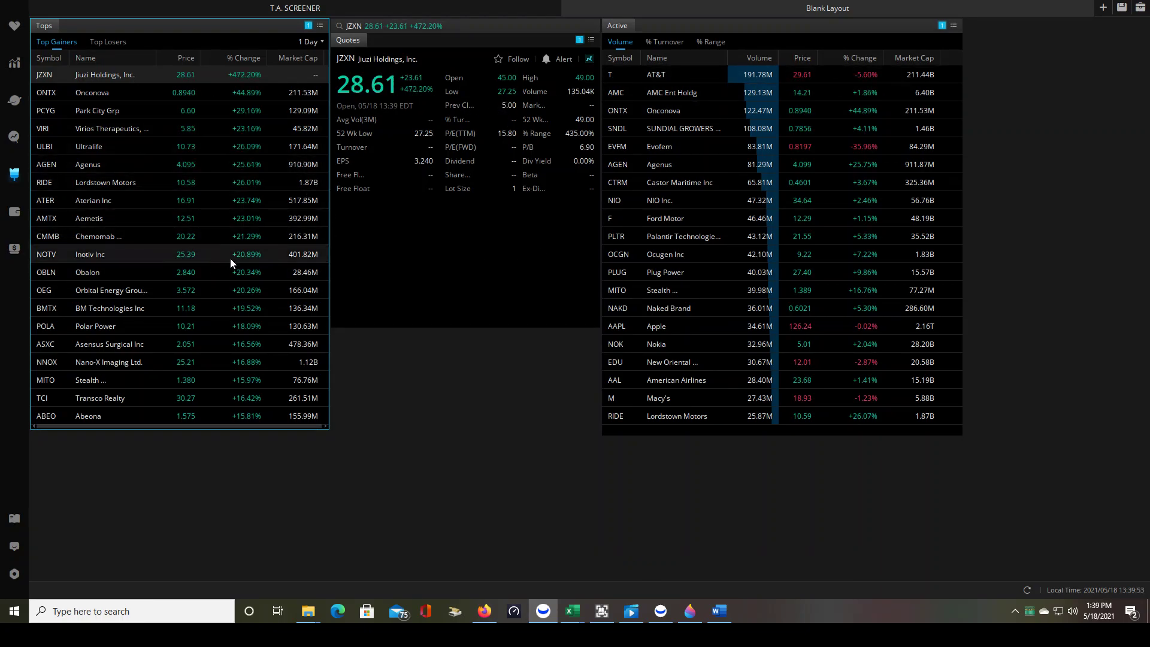
pyautogui.click(103, 378)
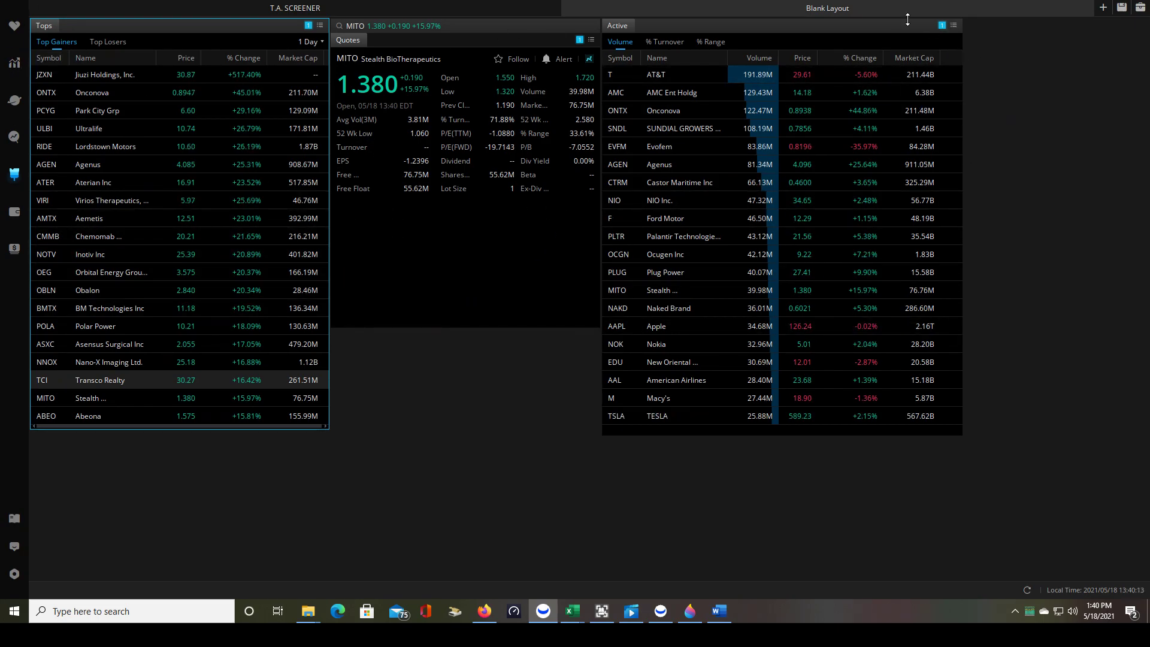
# Rename the tab from Blank Layout to 'SCREENER' and save the layout under that name.
pyautogui.rightClick(846, 13)
pyautogui.click(862, 40)
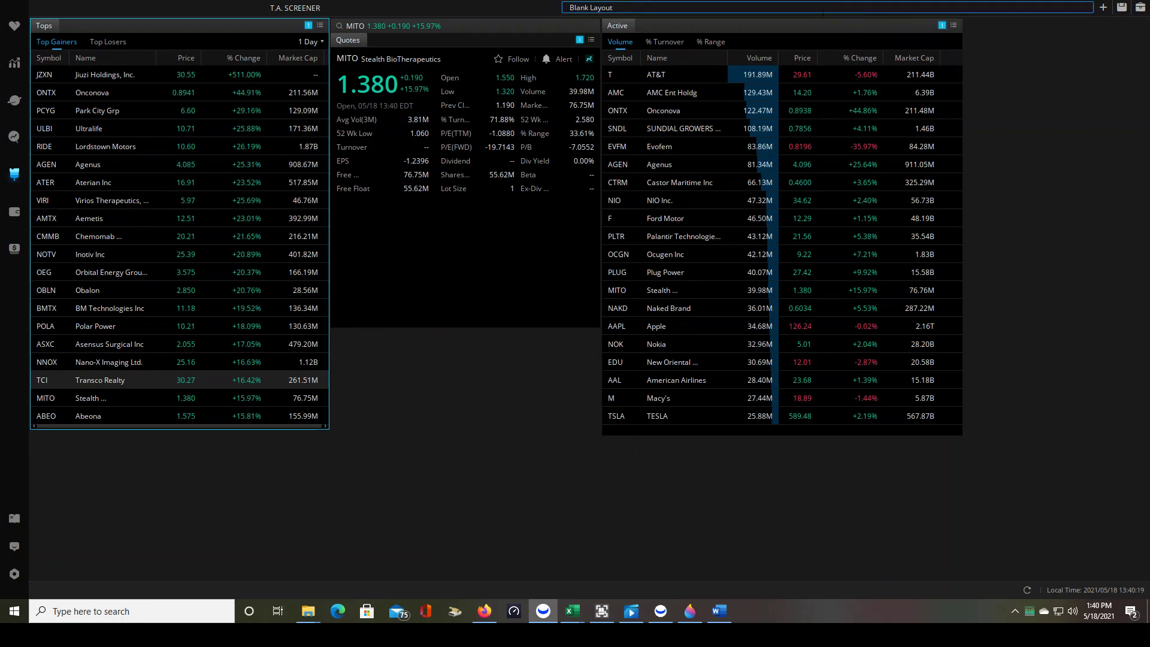
pyautogui.press('BackSpace')
pyautogui.press('BackSpace')
pyautogui.press('BackSpace')
pyautogui.press('BackSpace')
pyautogui.press('BackSpace')
pyautogui.press('BackSpace')
pyautogui.press('BackSpace')
pyautogui.press('BackSpace')
pyautogui.press('BackSpace')
pyautogui.press('BackSpace')
pyautogui.press('BackSpace')
pyautogui.press('BackSpace')
pyautogui.write('SCREENER')
pyautogui.press('Return')
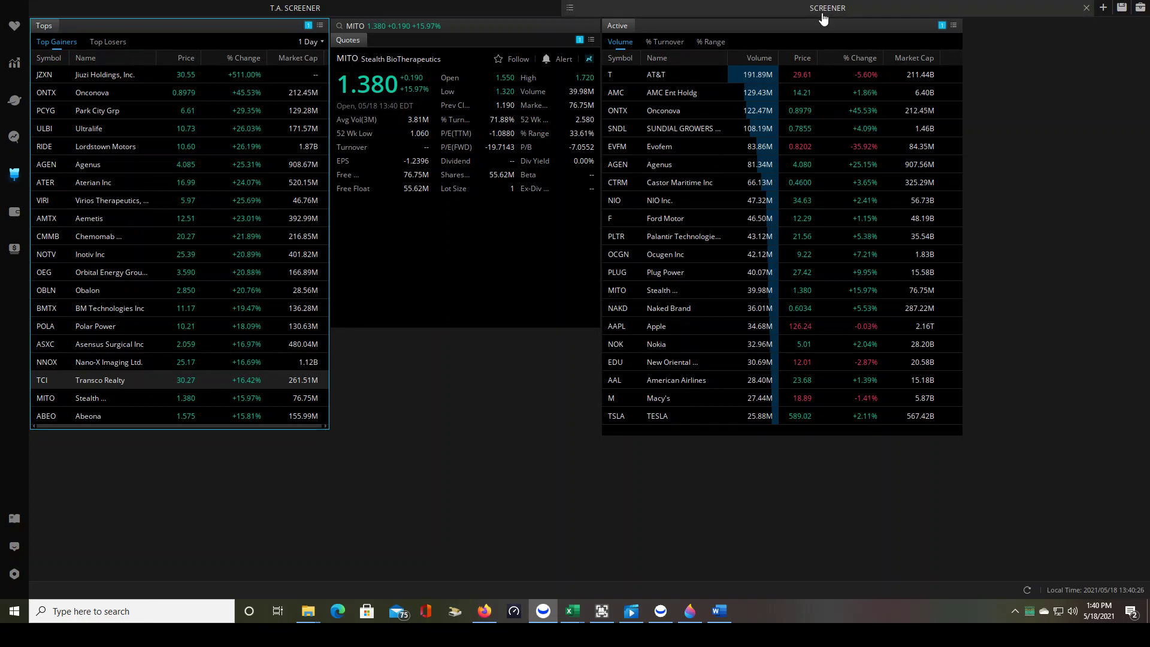
pyautogui.click(1121, 11)
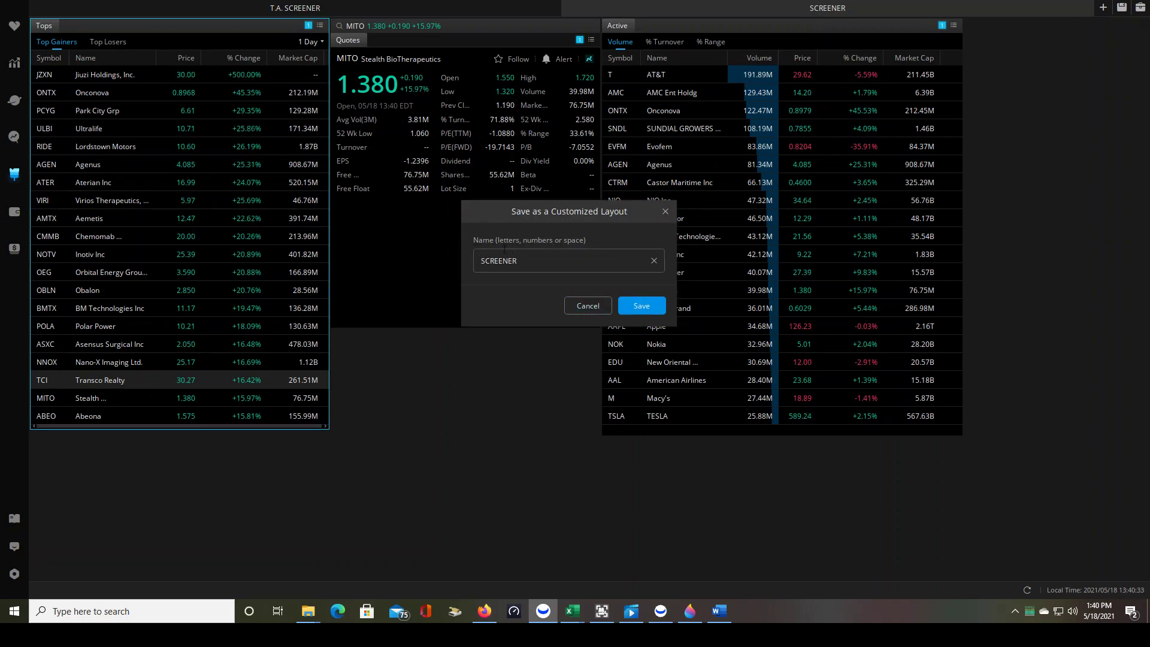
pyautogui.click(637, 302)
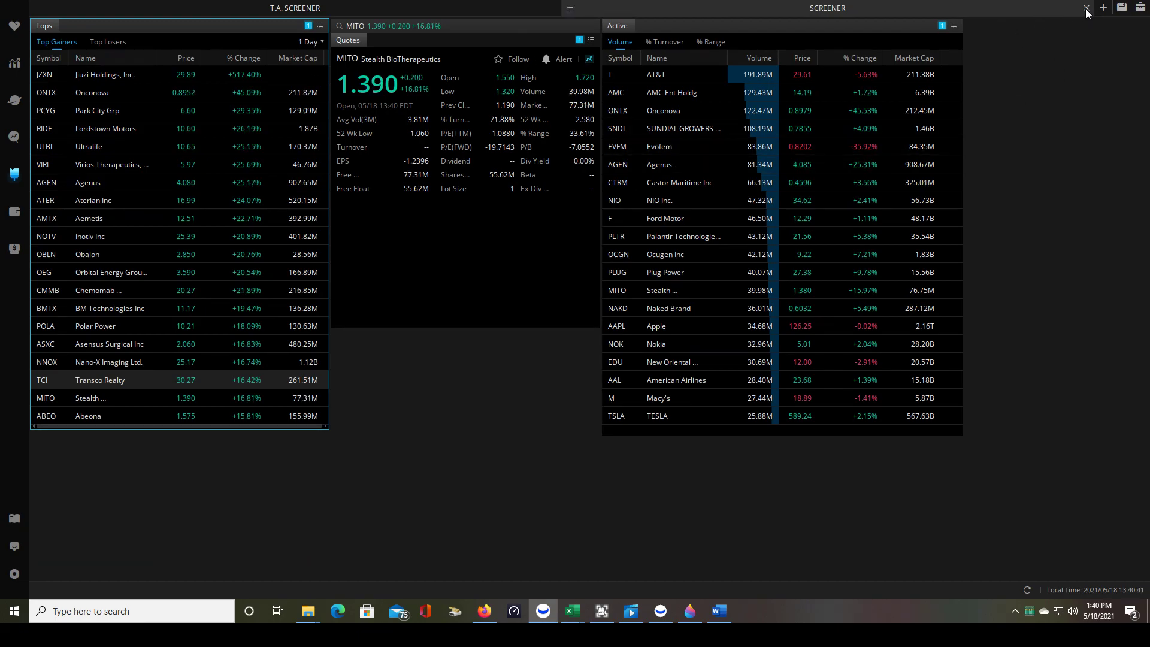
# Close the SCREENER tab and reload it from the saved customized layouts.
pyautogui.click(1085, 9)
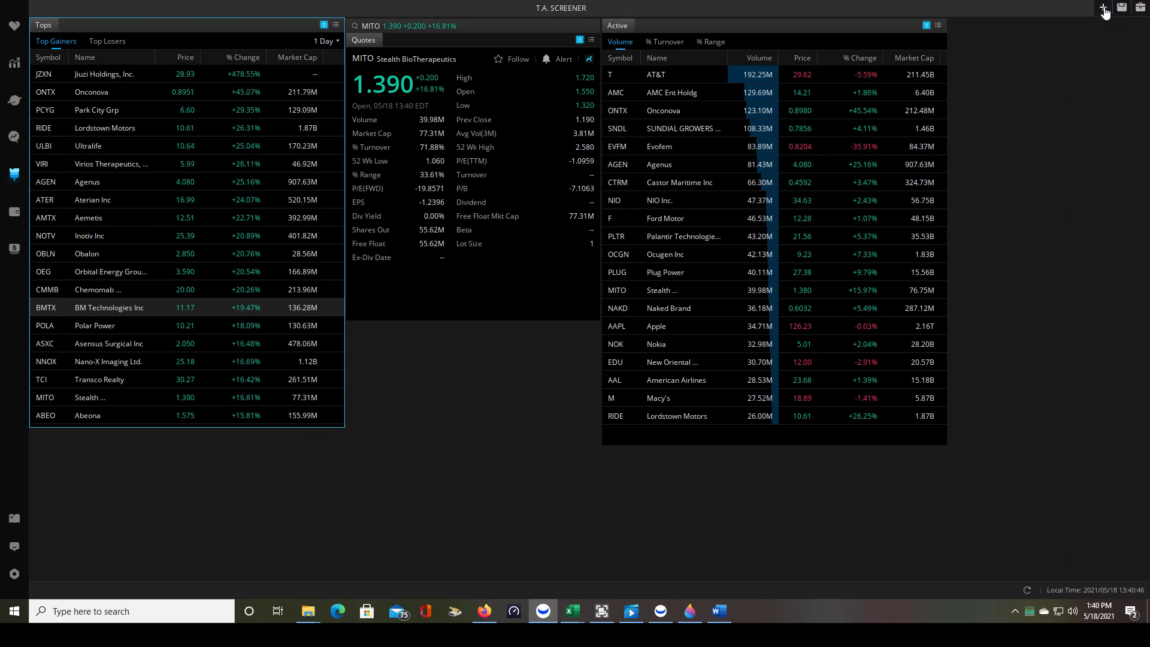
pyautogui.click(1103, 9)
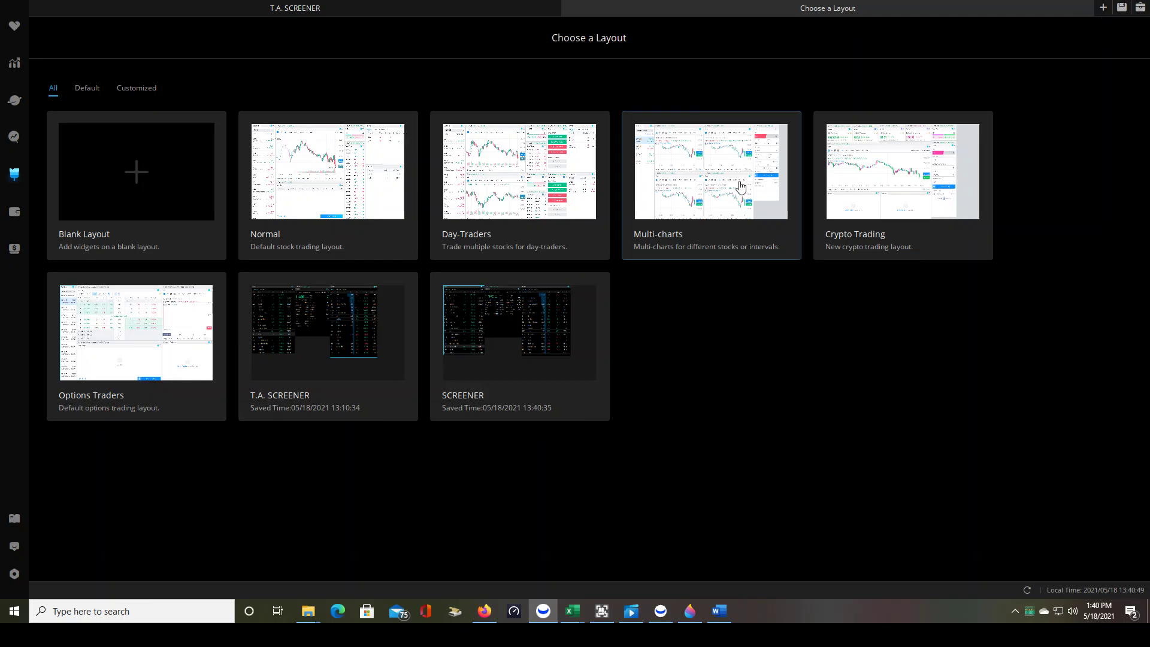
pyautogui.click(539, 337)
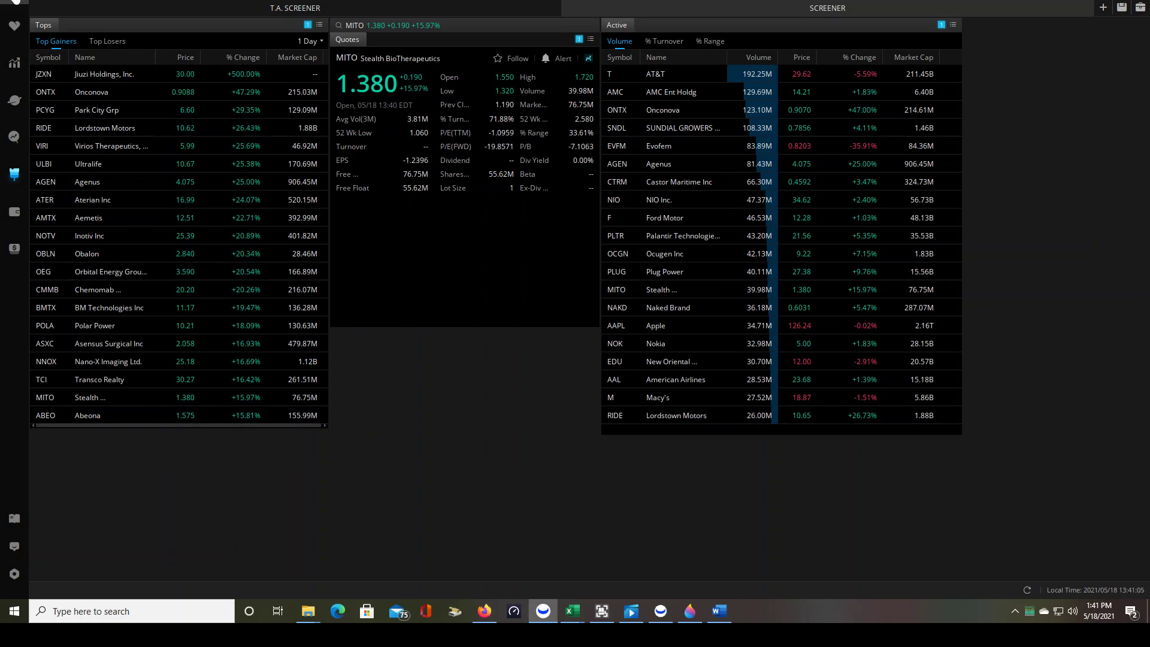
# Load the Trading Armor customized layout and keep its 3x3 chart grid.
pyautogui.click(15, 2)
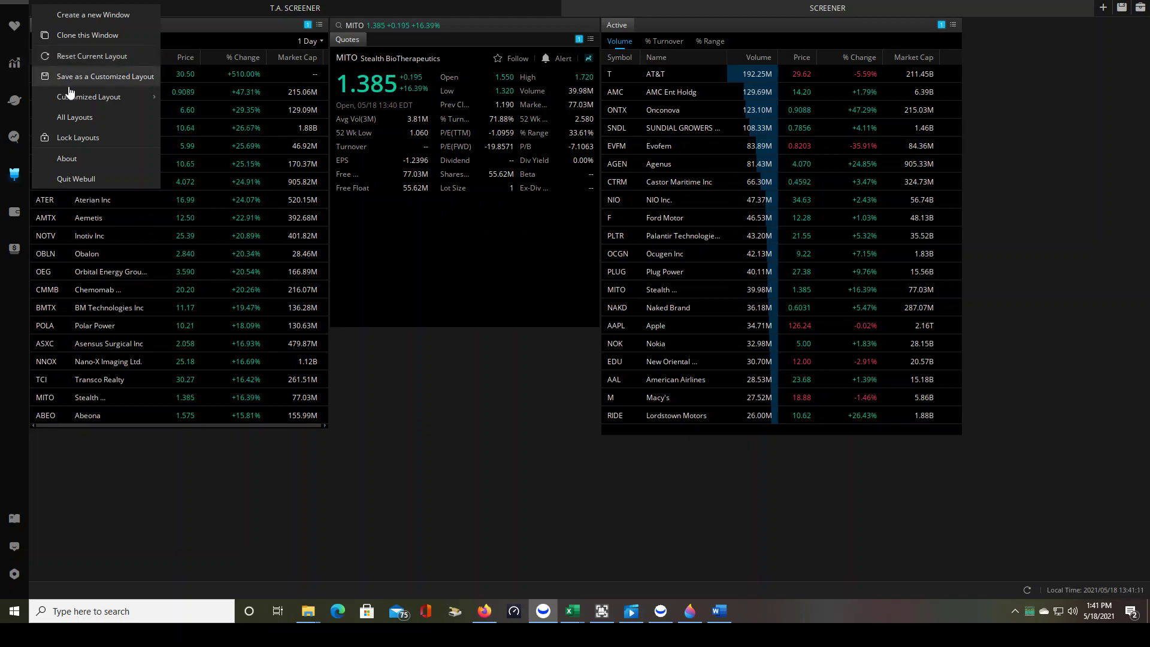
pyautogui.moveTo(119, 101)
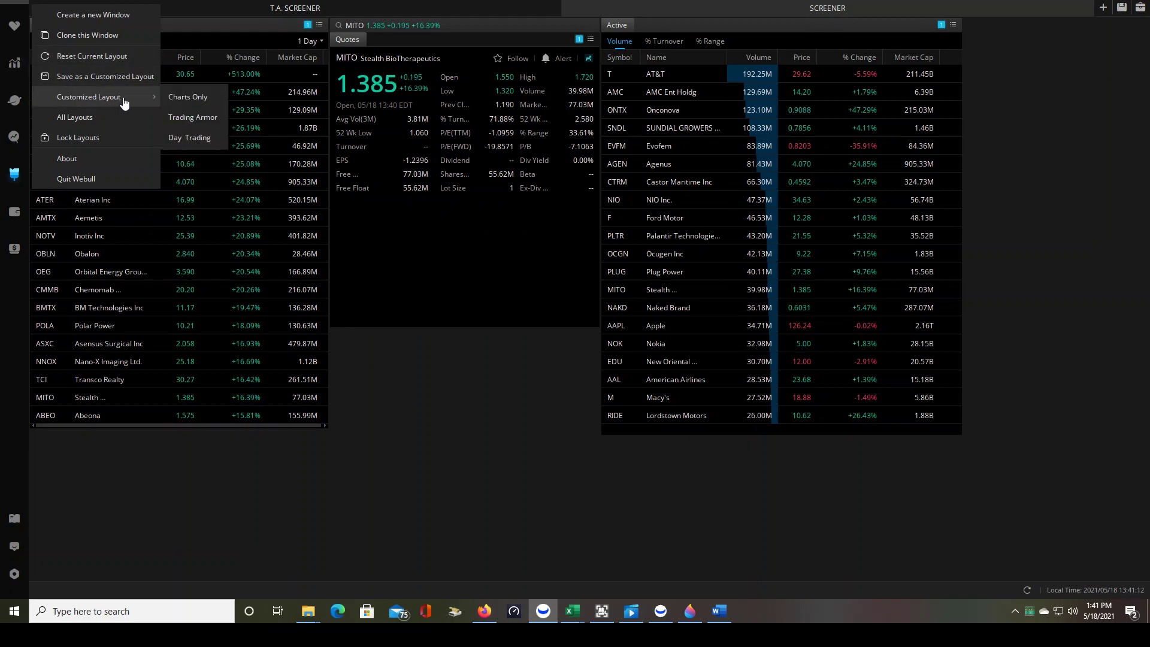
pyautogui.click(202, 118)
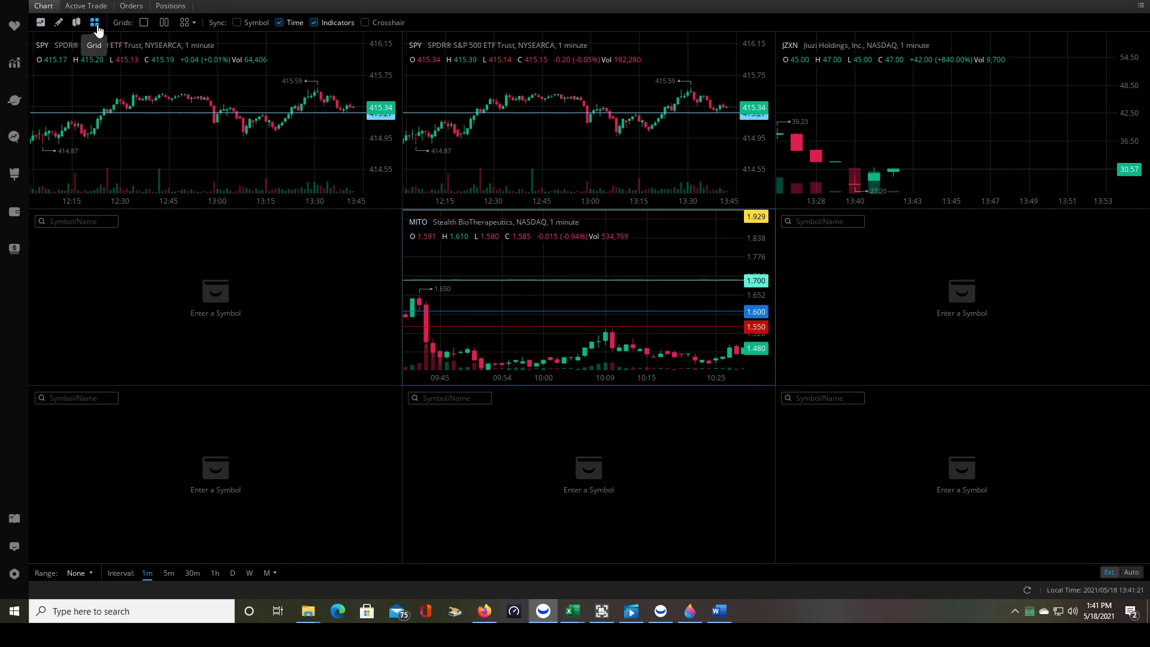
pyautogui.click(187, 22)
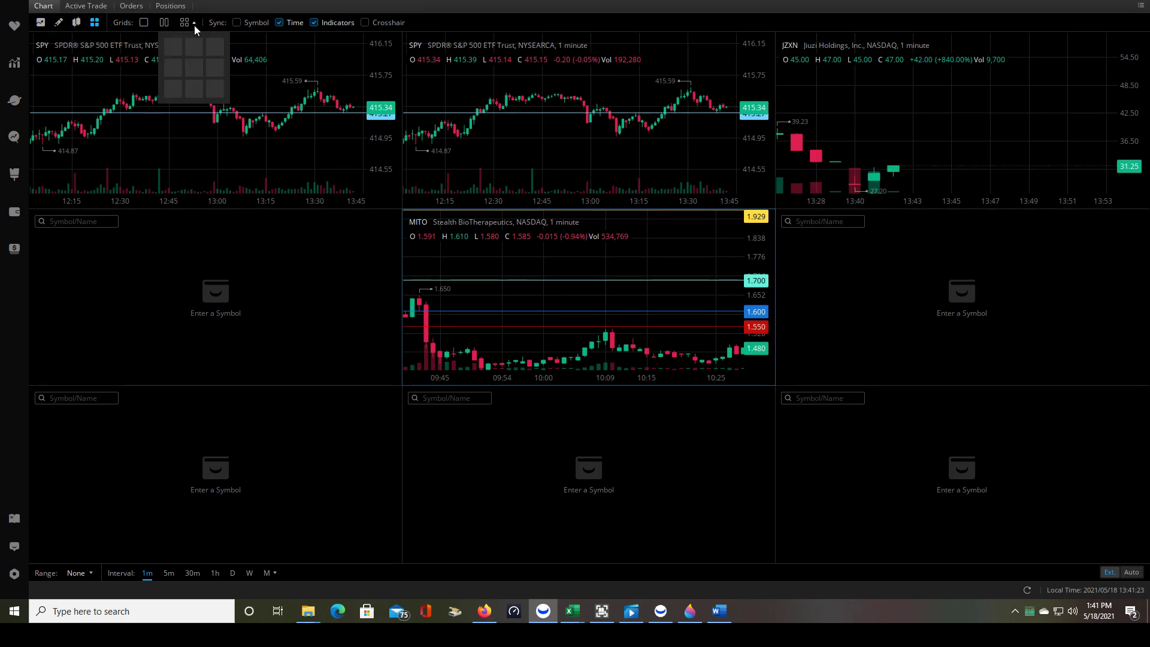
pyautogui.click(214, 90)
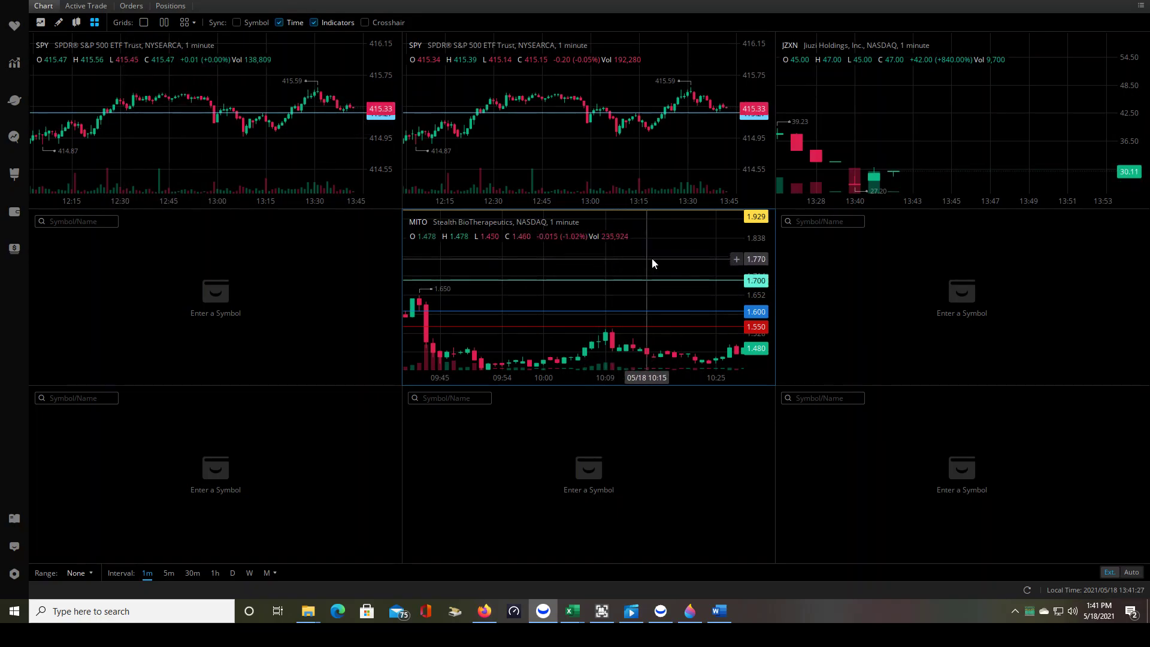
# Load MITO into the empty left-middle chart of the grid.
pyautogui.click(76, 221)
pyautogui.write('MITO')
pyautogui.press('Return')
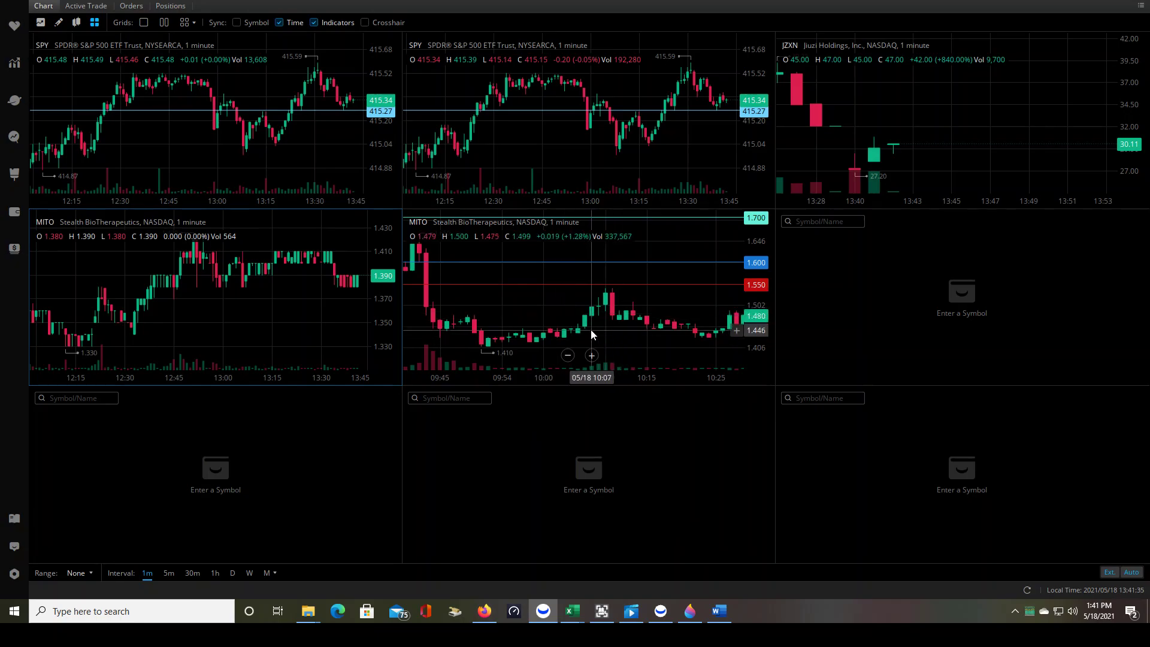
# Zoom the centre MITO chart while checking the chart criteria notes in Word.
pyautogui.scroll(-5, 554, 322)
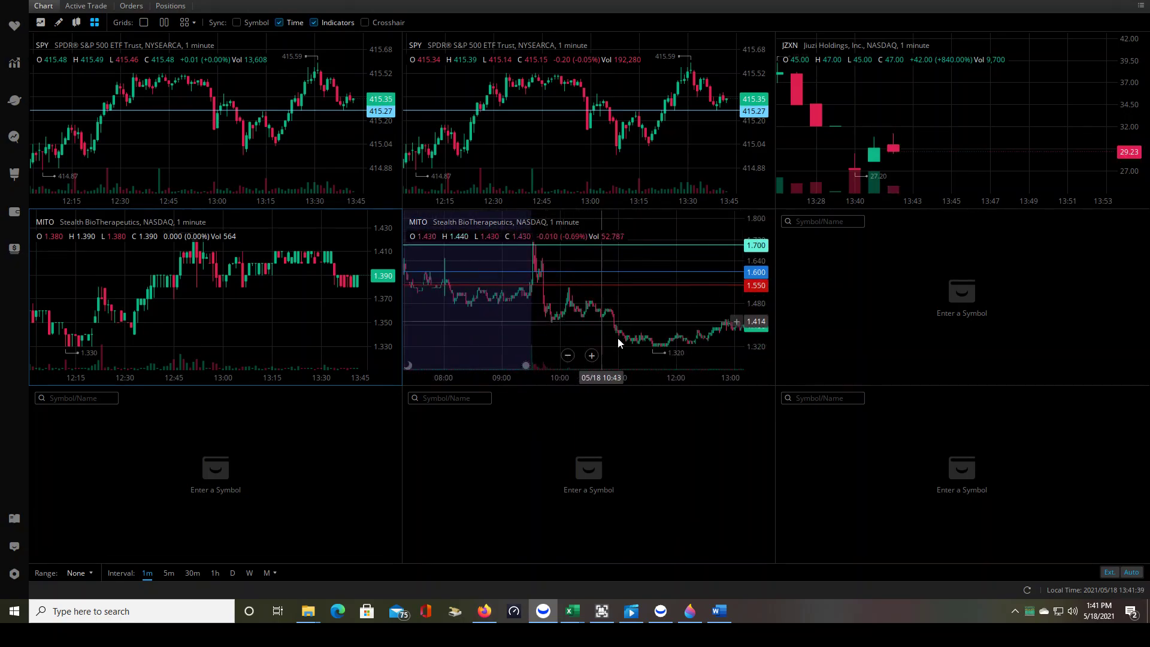
pyautogui.click(721, 612)
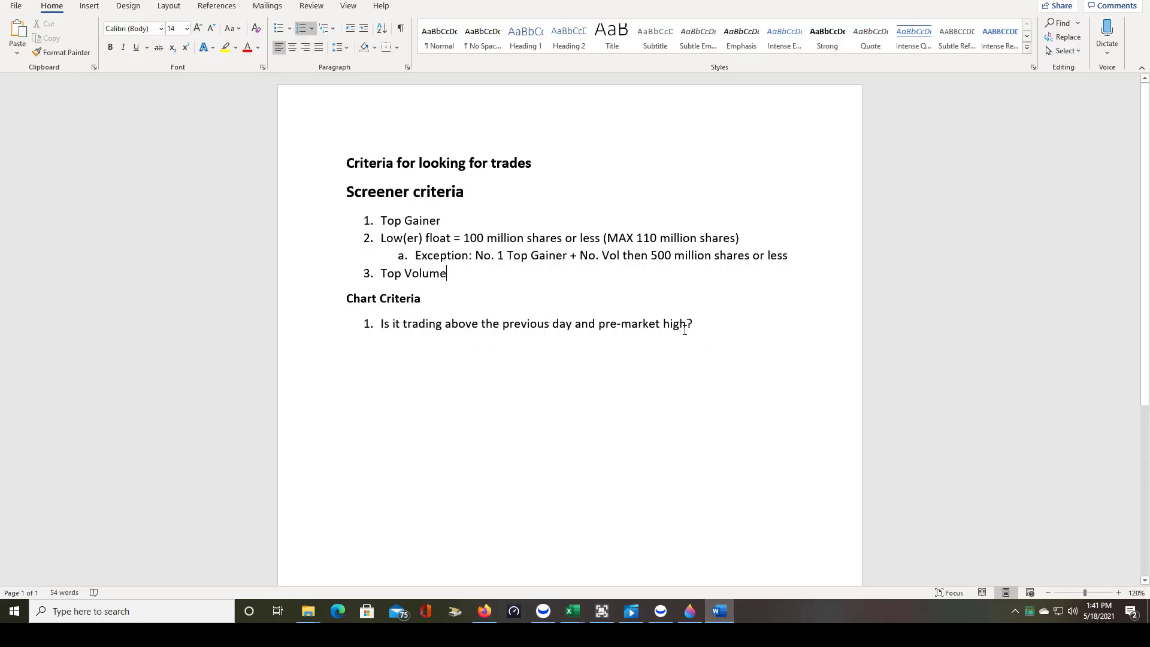
pyautogui.hotkey('alt', 'Tab')
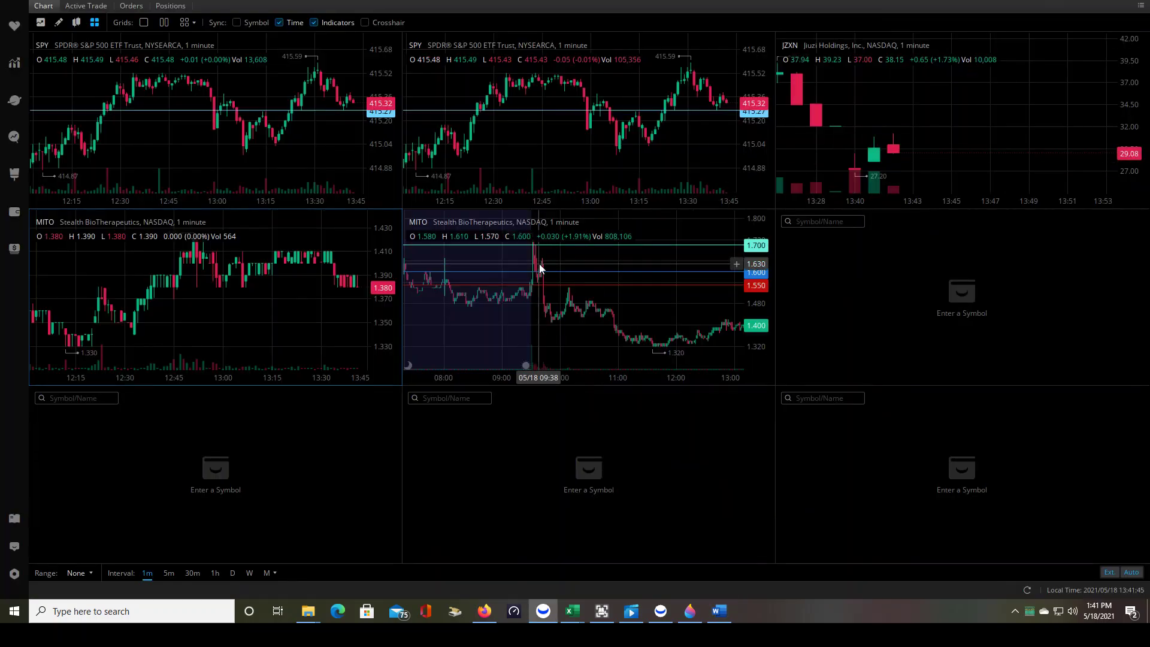
pyautogui.scroll(2, 498, 304)
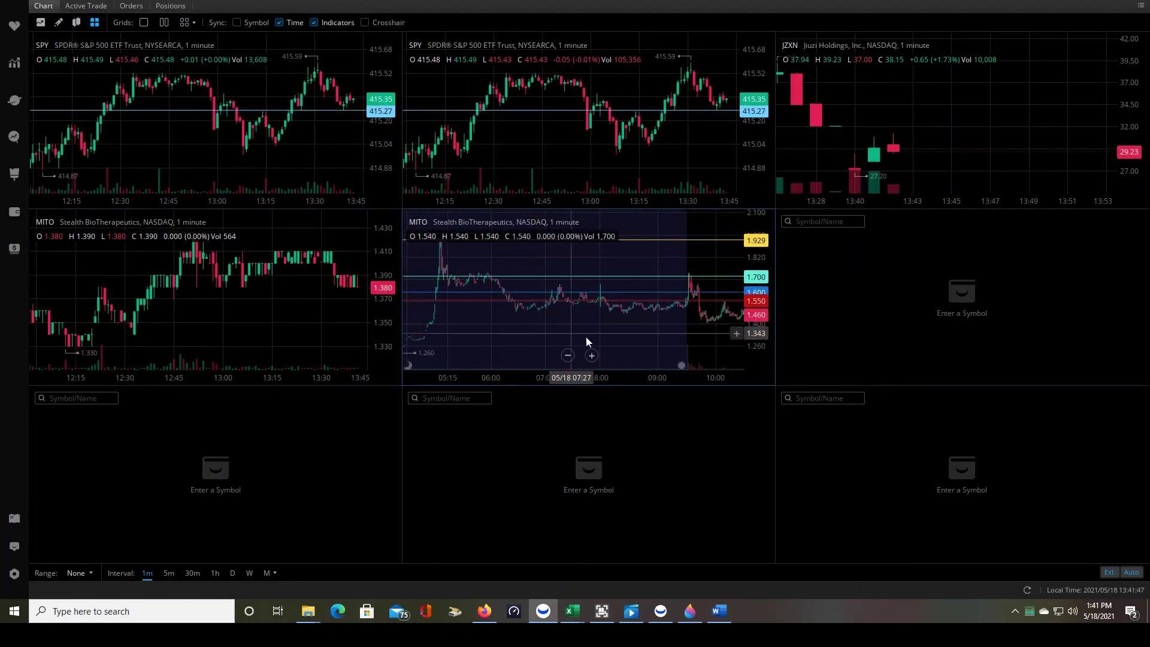
# Pan the centre MITO chart back through the previous day to the late-morning session.
pyautogui.moveTo(638, 326); pyautogui.dragTo(724, 321)
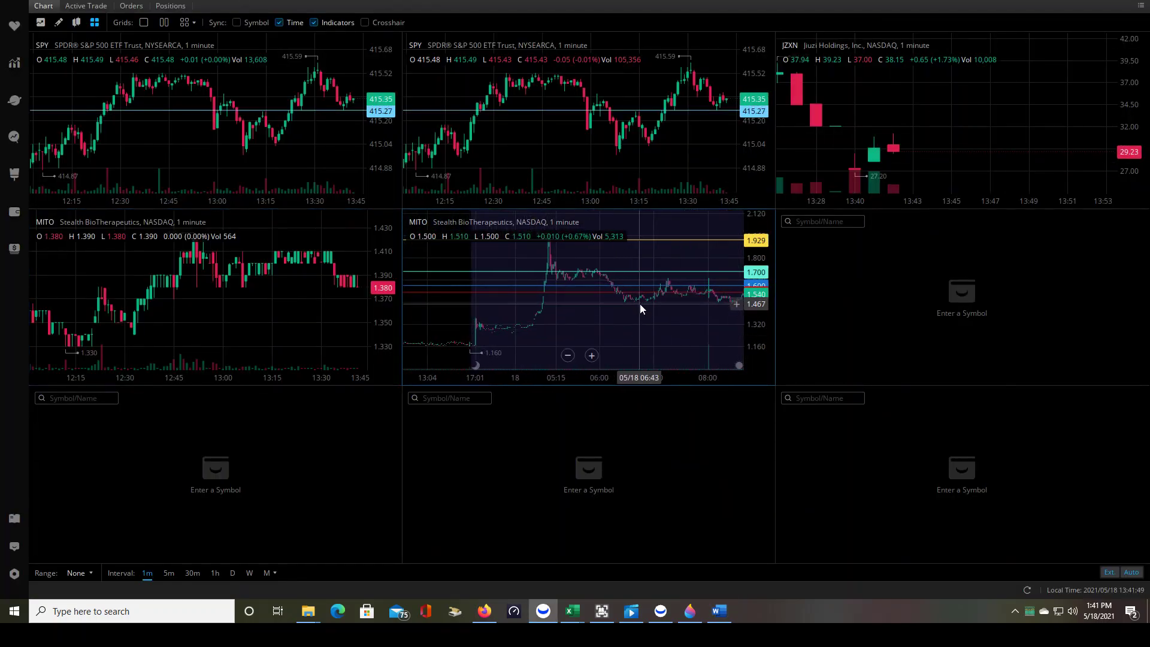
pyautogui.moveTo(610, 319); pyautogui.dragTo(705, 347)
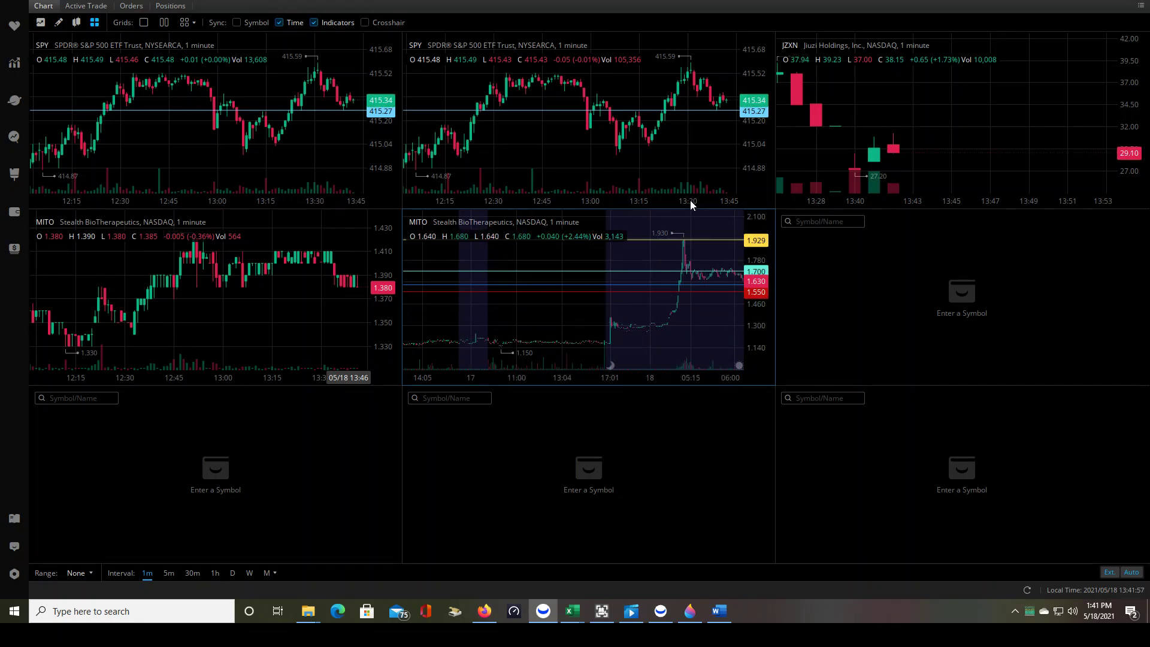
pyautogui.moveTo(684, 317); pyautogui.dragTo(616, 327)
pyautogui.moveTo(736, 329); pyautogui.dragTo(666, 265)
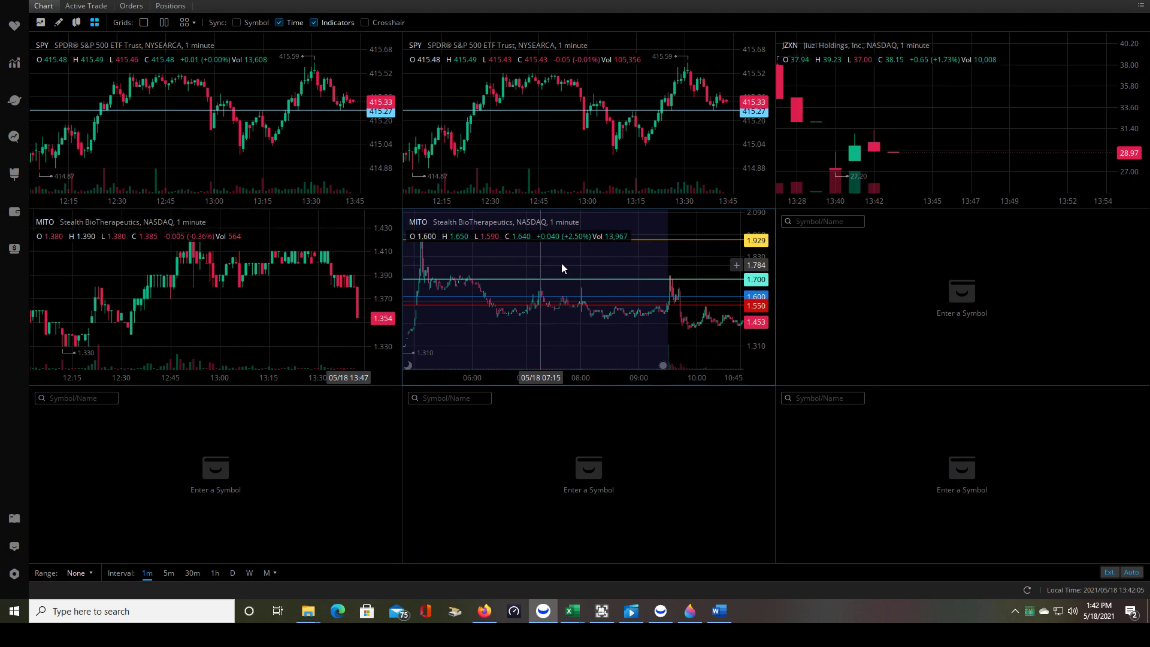
pyautogui.moveTo(682, 261); pyautogui.dragTo(615, 260)
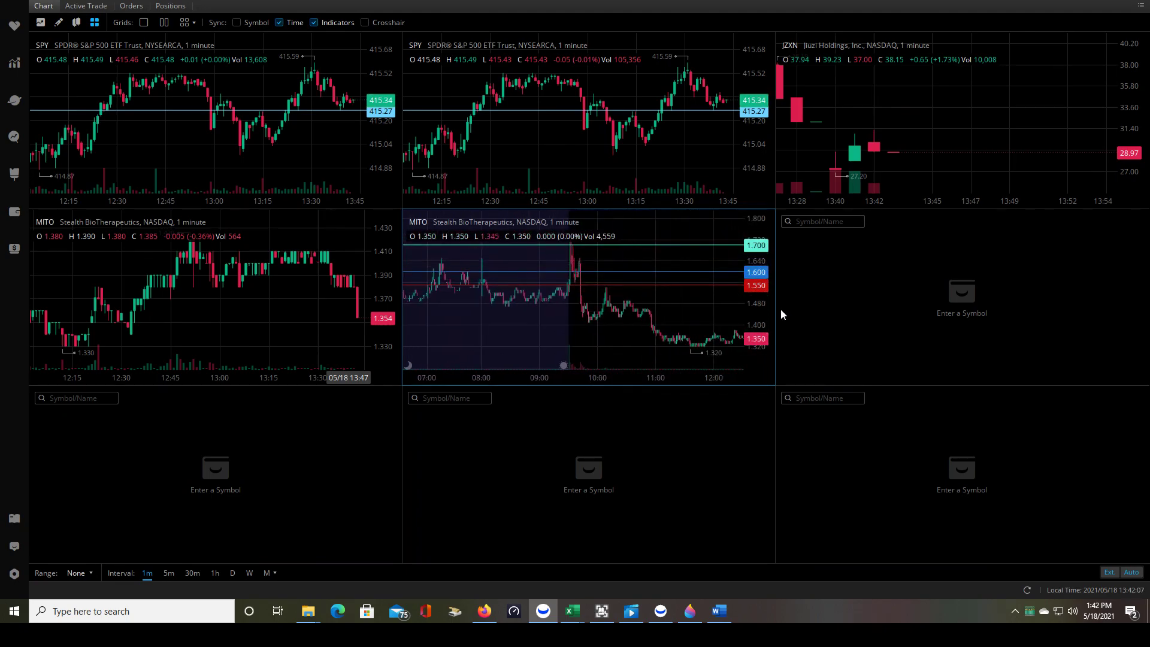
# Stretch MITO's price scale and frame the chart on 08:00–13:00 with higher price levels visible.
pyautogui.moveTo(764, 312); pyautogui.dragTo(606, 341)
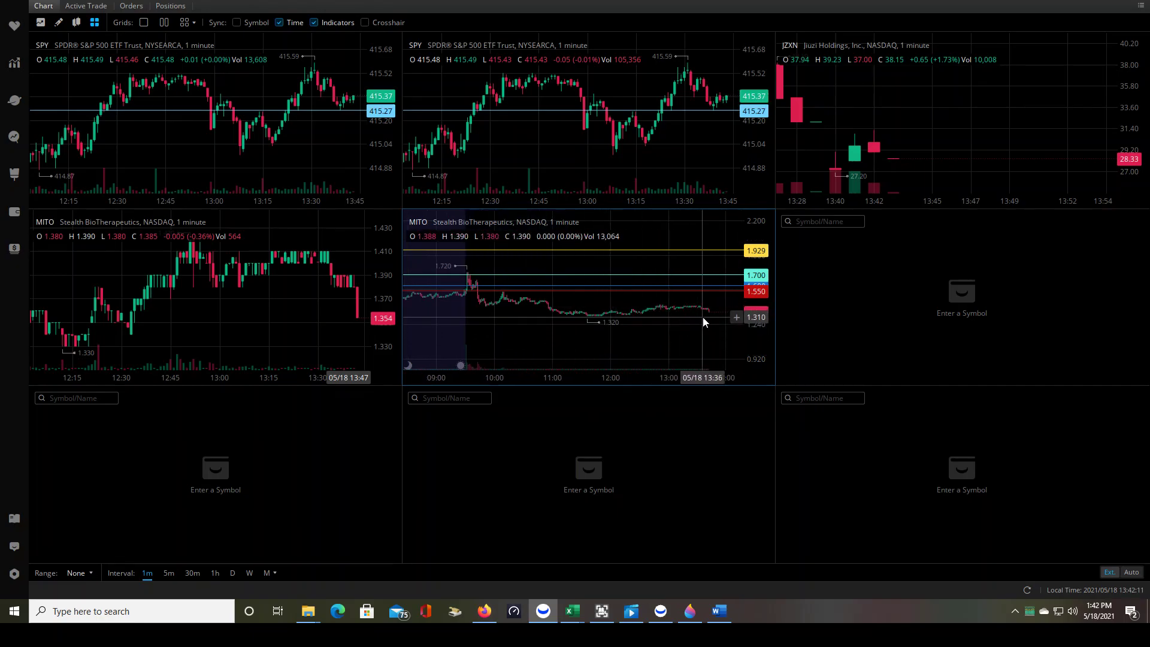
pyautogui.moveTo(492, 336); pyautogui.dragTo(548, 343)
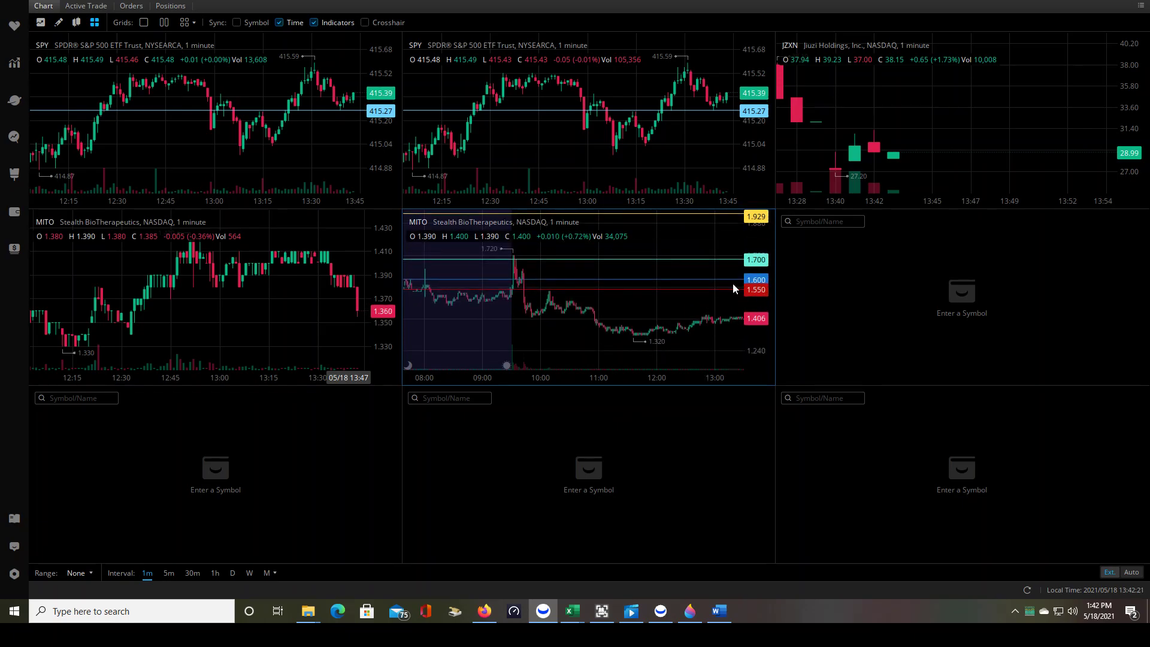
pyautogui.moveTo(683, 240); pyautogui.dragTo(683, 292)
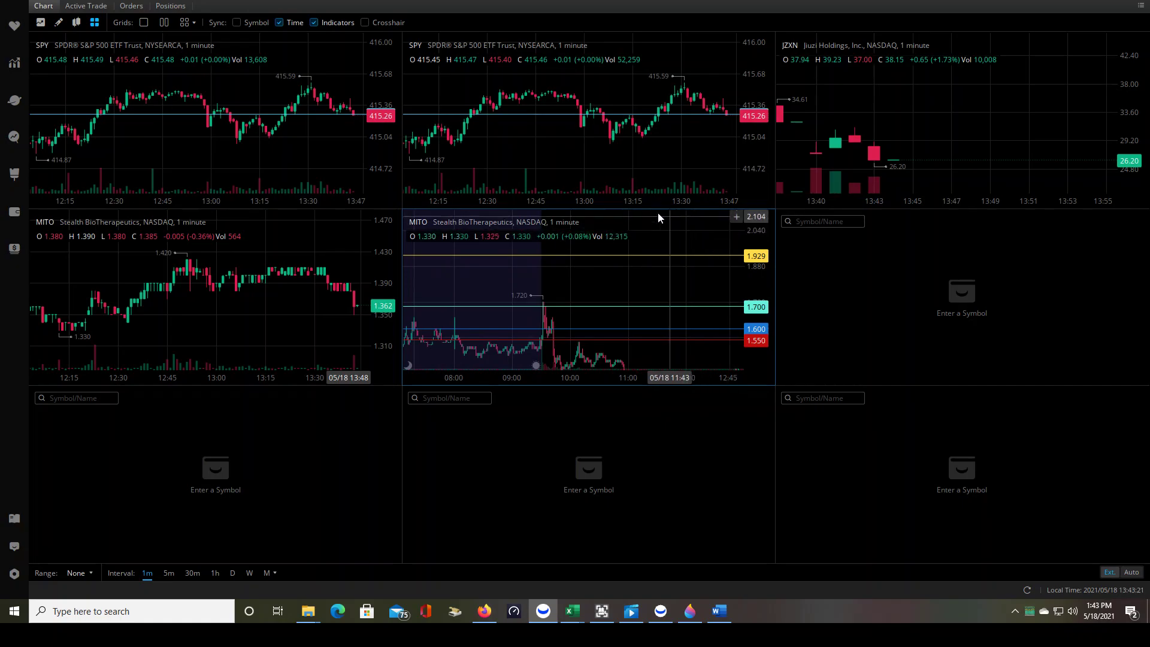
# Switch back to the SCREENER layout with the gainers, quotes and most active lists.
pyautogui.click(13, 173)
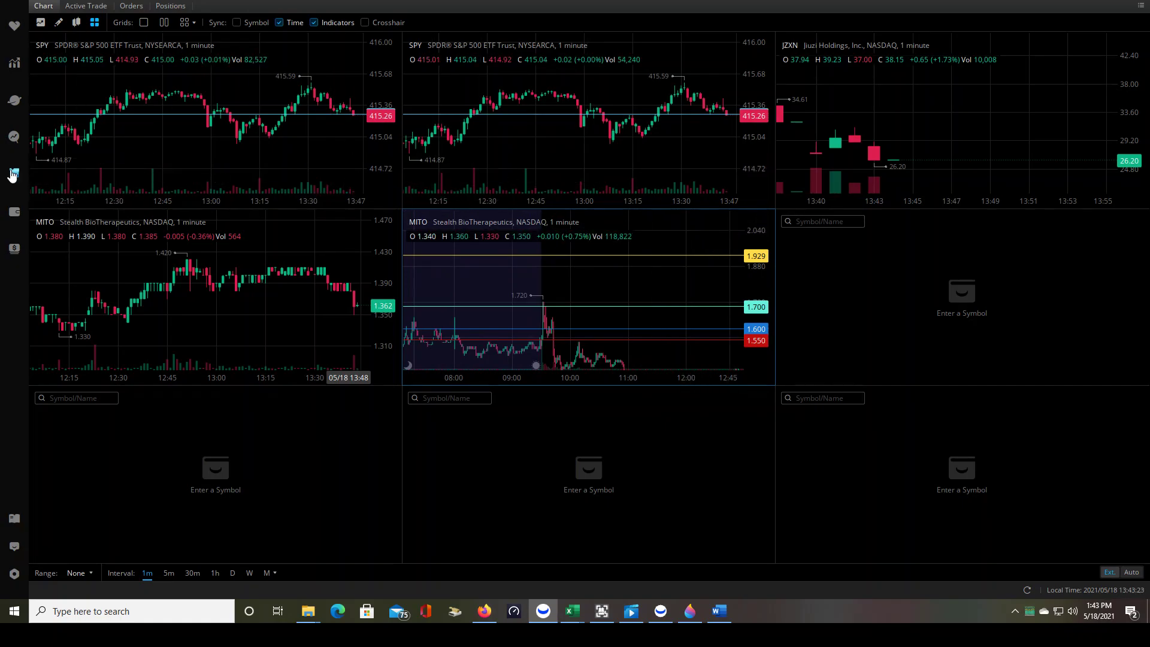